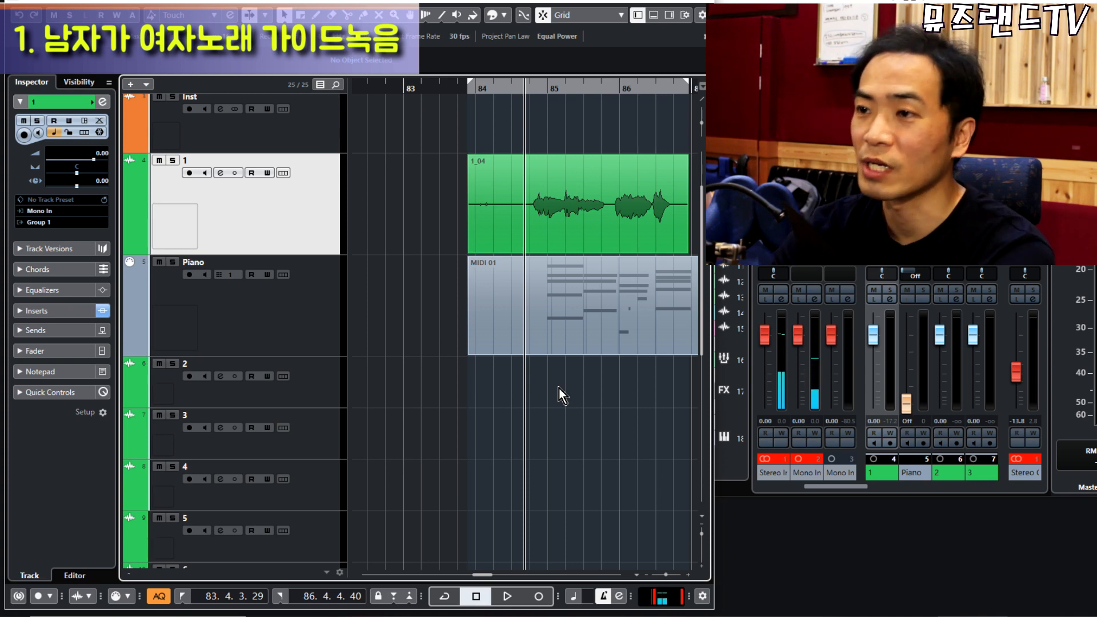
Play back the vocal clip on track 1 together with the piano part and stop after the phrase.
key("space")
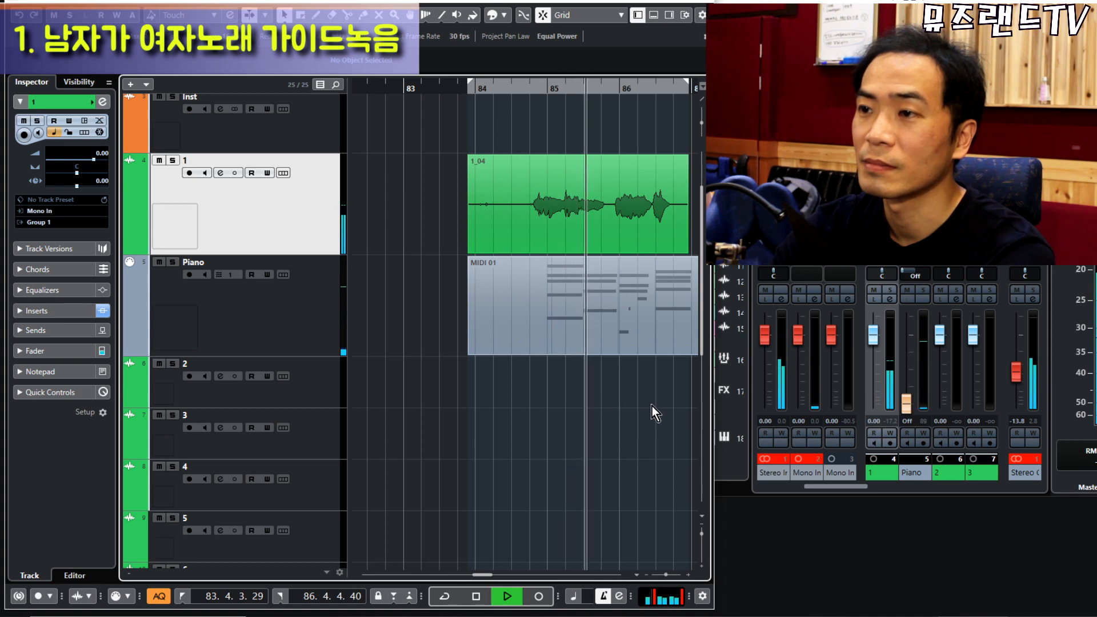
left_click_drag(652, 405, 701, 421)
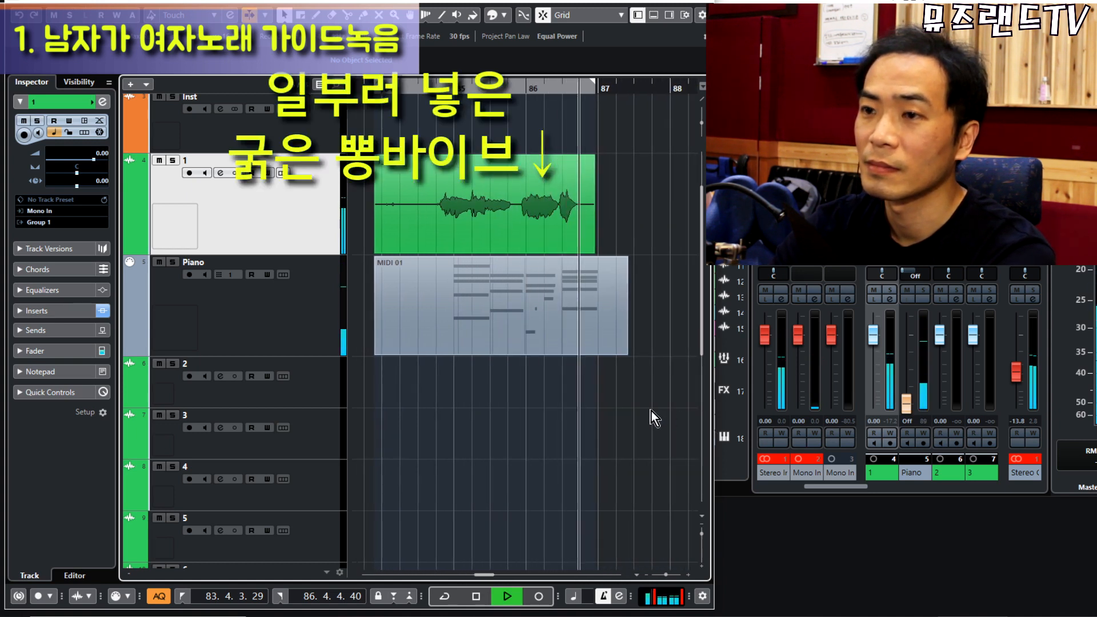
key("space")
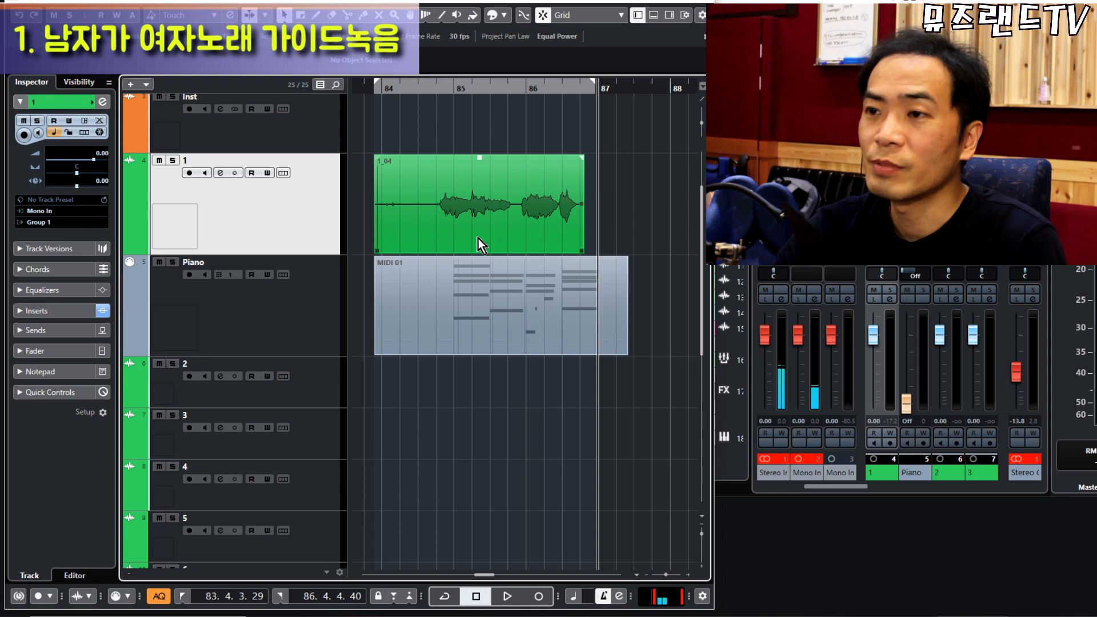
Insert the Pitch Correct plug-in from the Pitch Shift category in the first insert slot of vocal track 1.
left_click(49, 312)
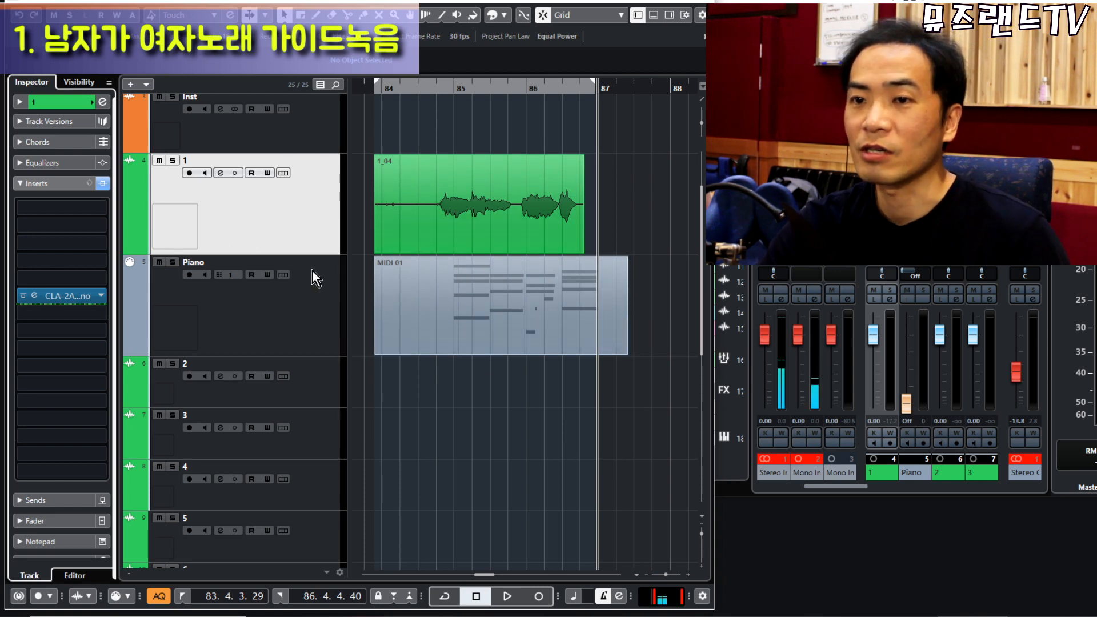
left_click(104, 207)
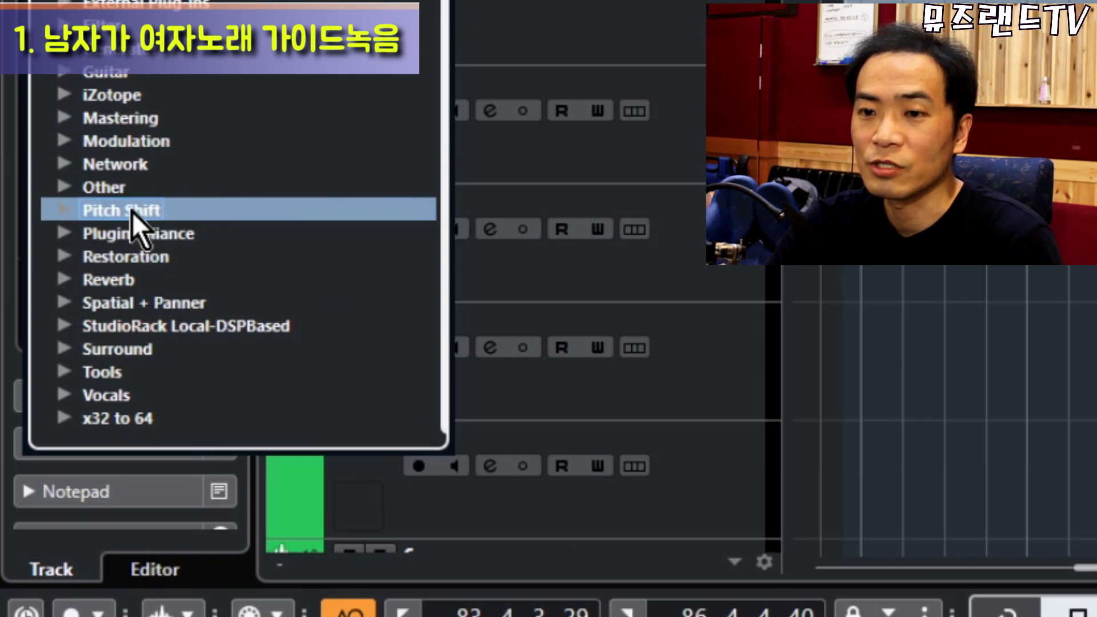
left_click(69, 209)
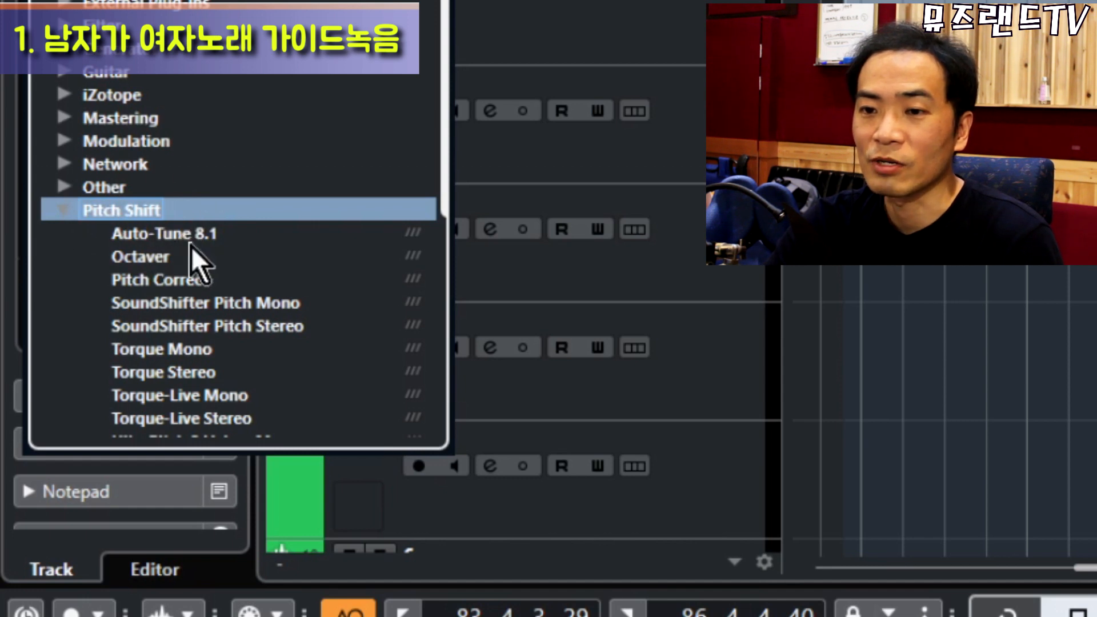
left_click(166, 281)
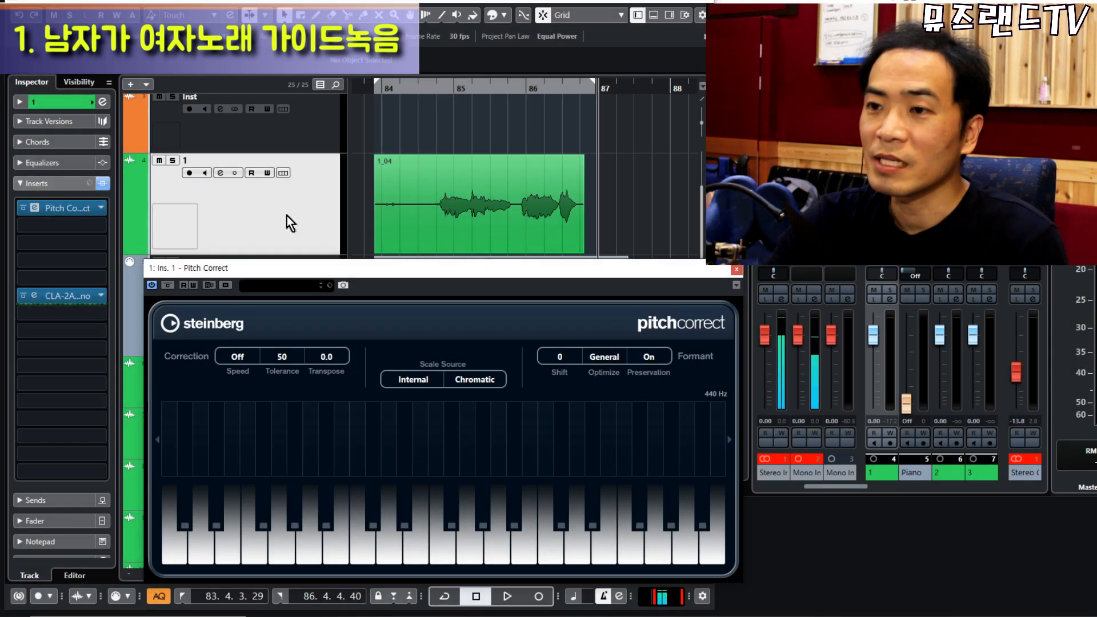
left_click(395, 248)
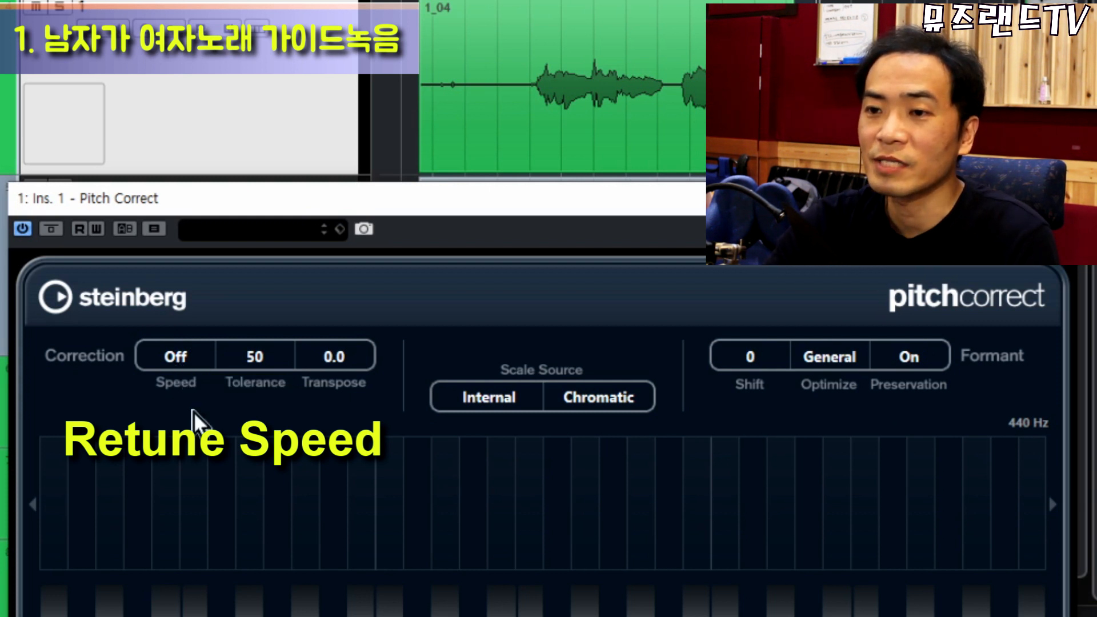
Set Pitch Correct's correction Speed to 100, try Tolerance at its minimum and maximum, and return it to 50.
left_click_drag(176, 358, 264, 256)
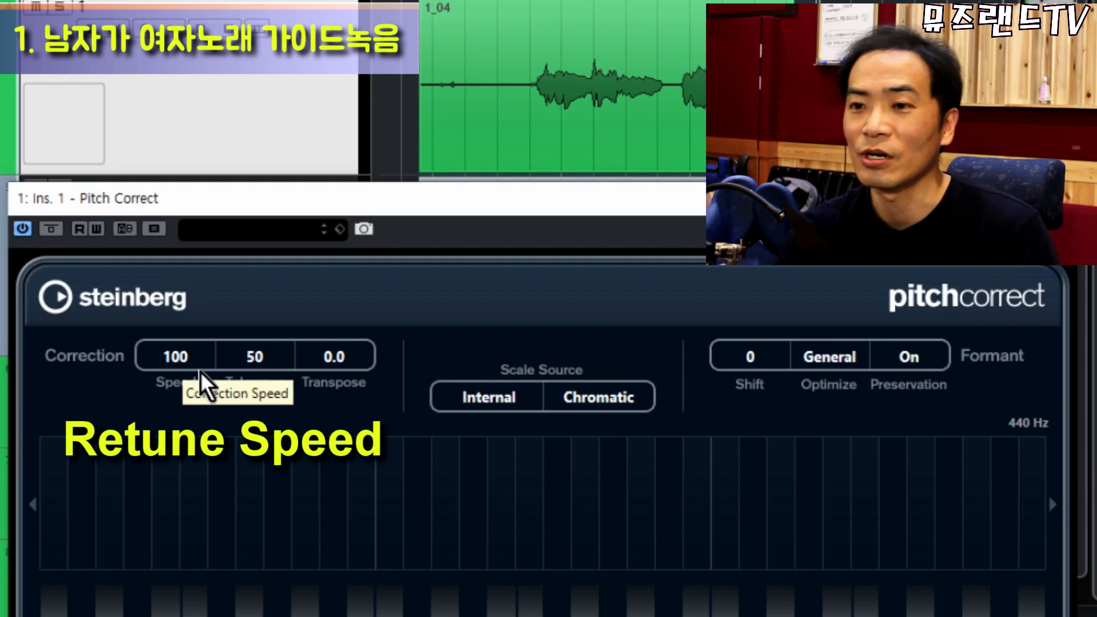
left_click_drag(186, 357, 283, 404)
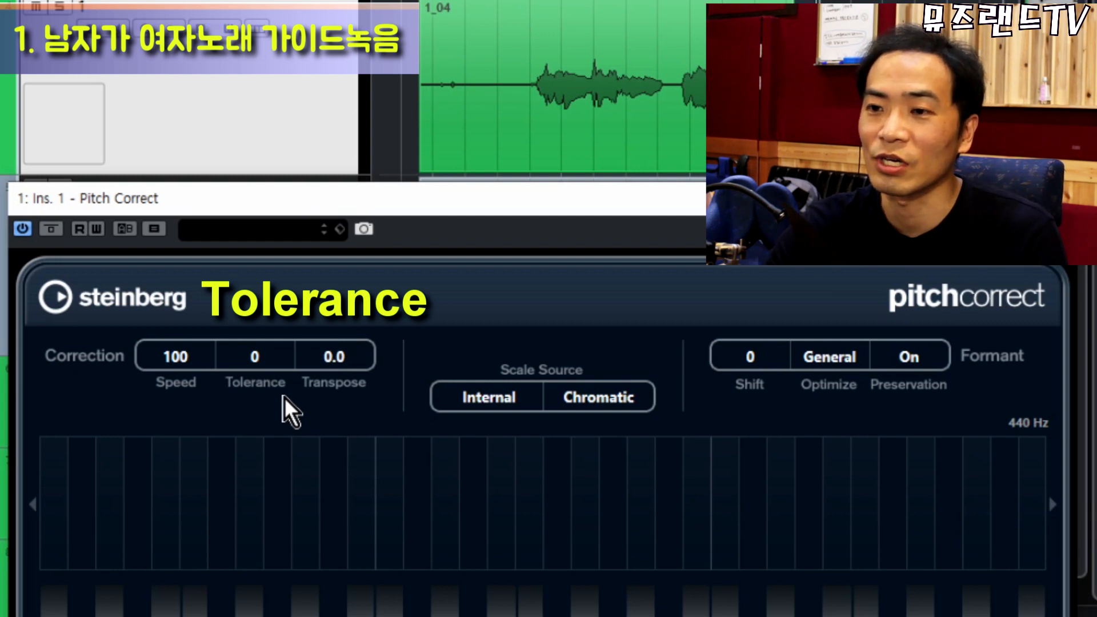
left_click_drag(255, 360, 254, 320)
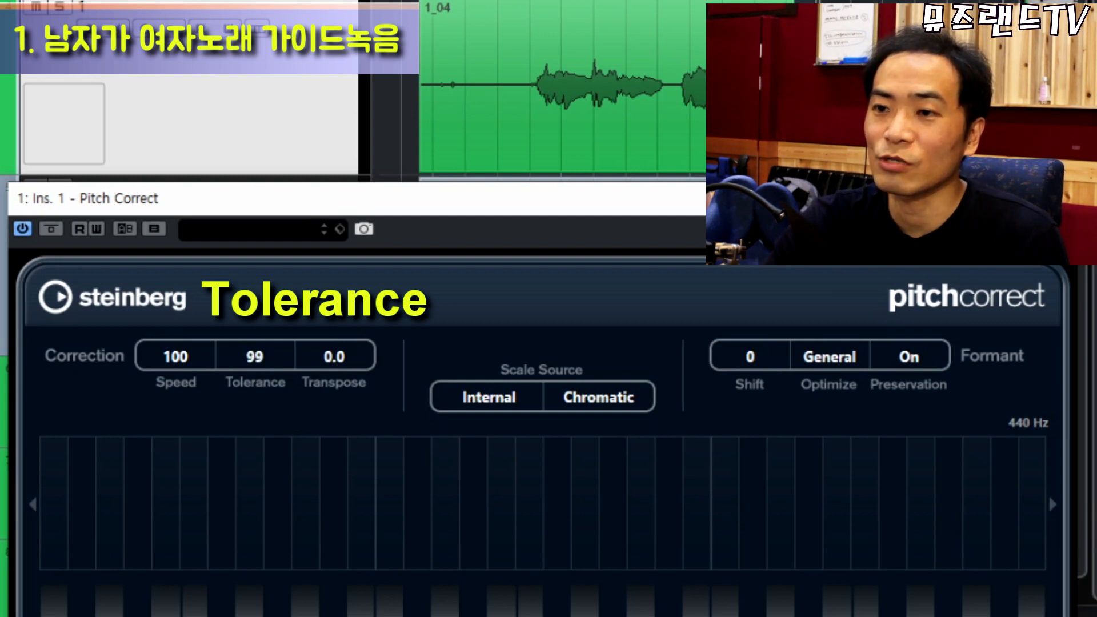
scroll(254, 357, "up", 1)
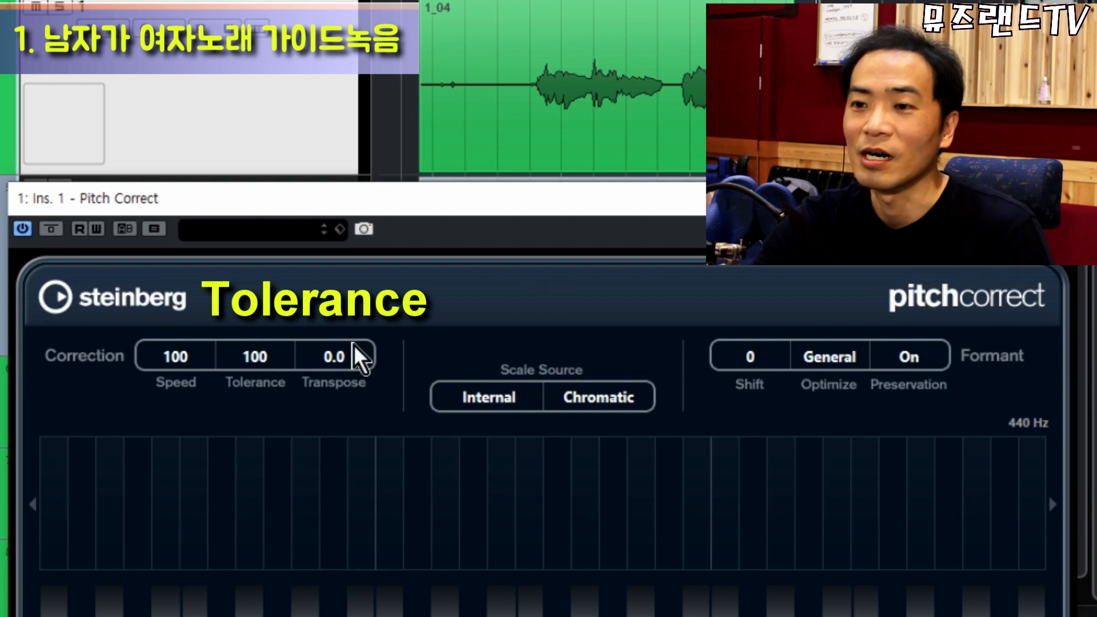
left_click(261, 358)
key("Return")
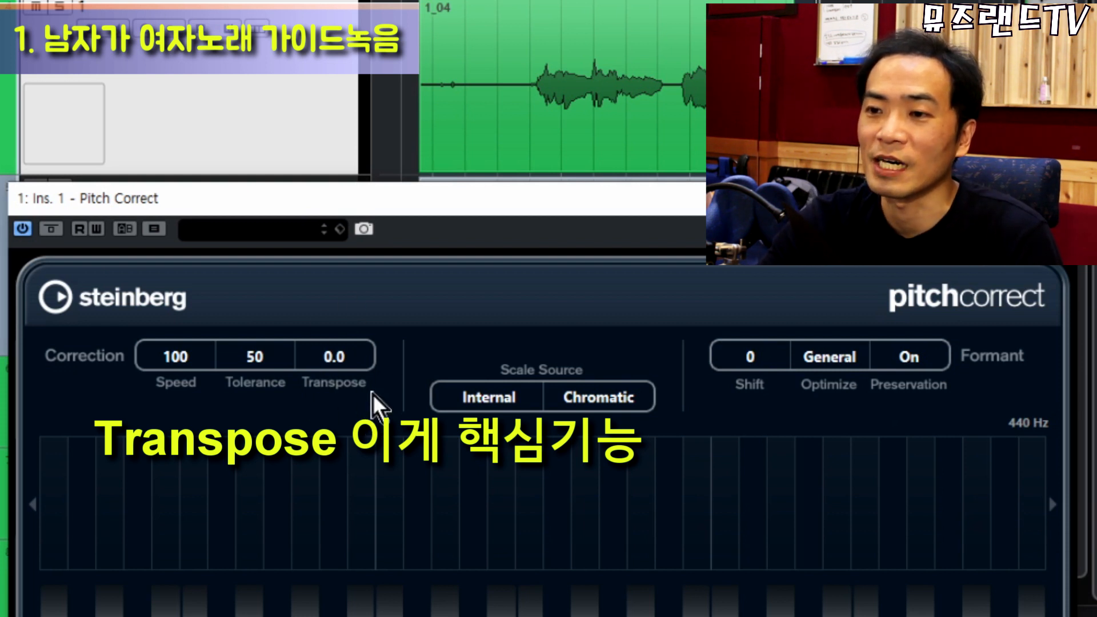
Select the vocal clip 1_04 and set Pitch Correct's Transpose to 12 semitones.
left_click(611, 90)
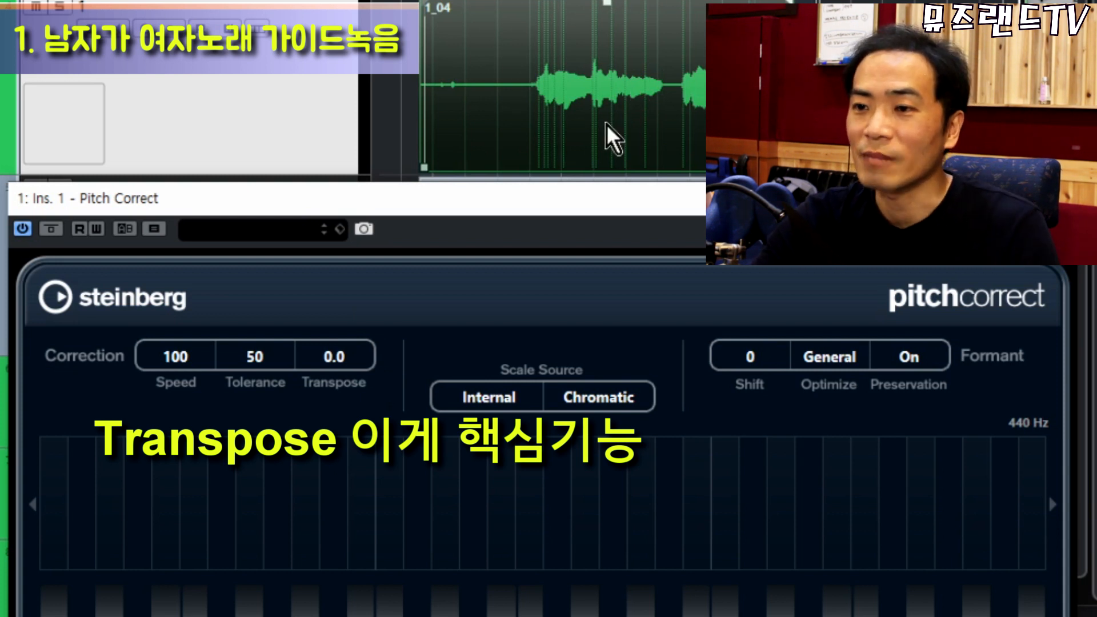
left_click(334, 357)
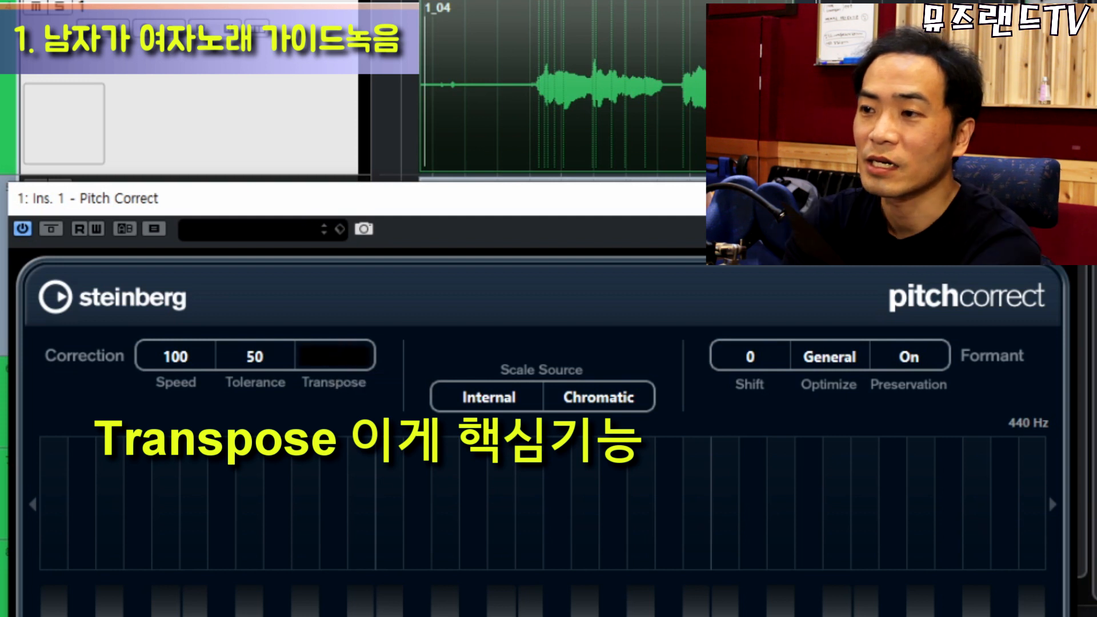
type("12")
key("Return")
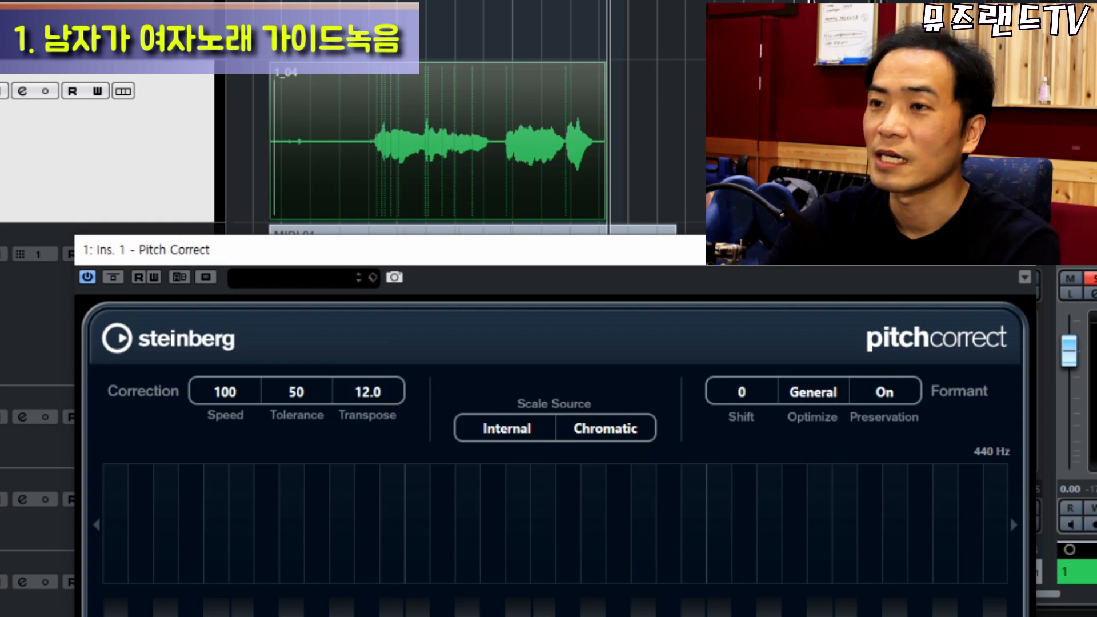
Play the vocal from before the phrase with Pitch Correct bypassed, and switch the bypass back off.
left_click(361, 2)
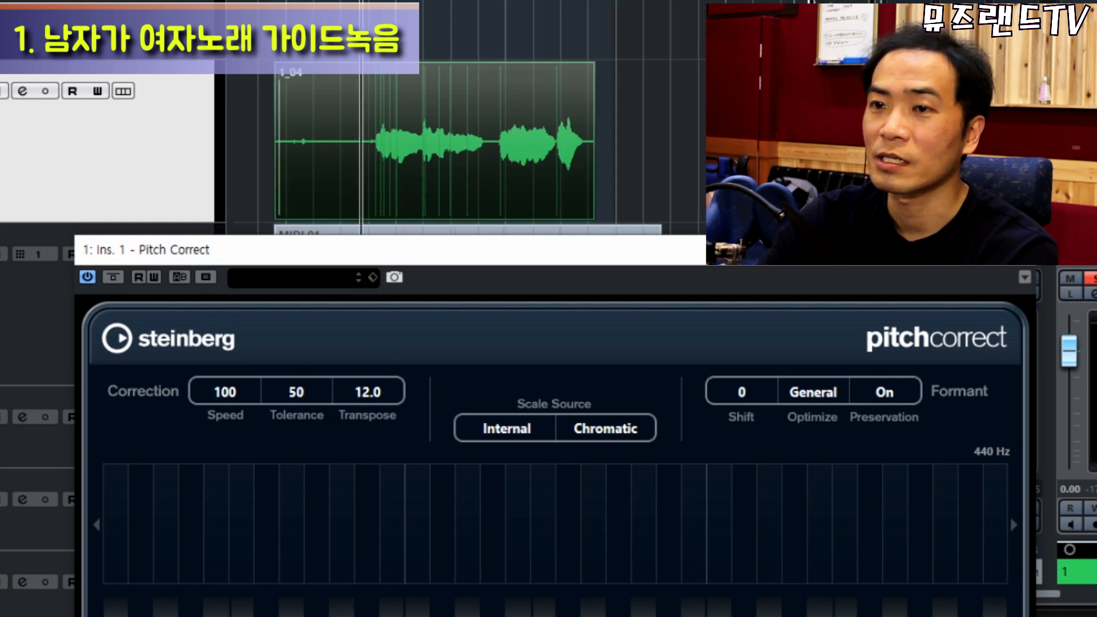
left_click(112, 277)
key("space")
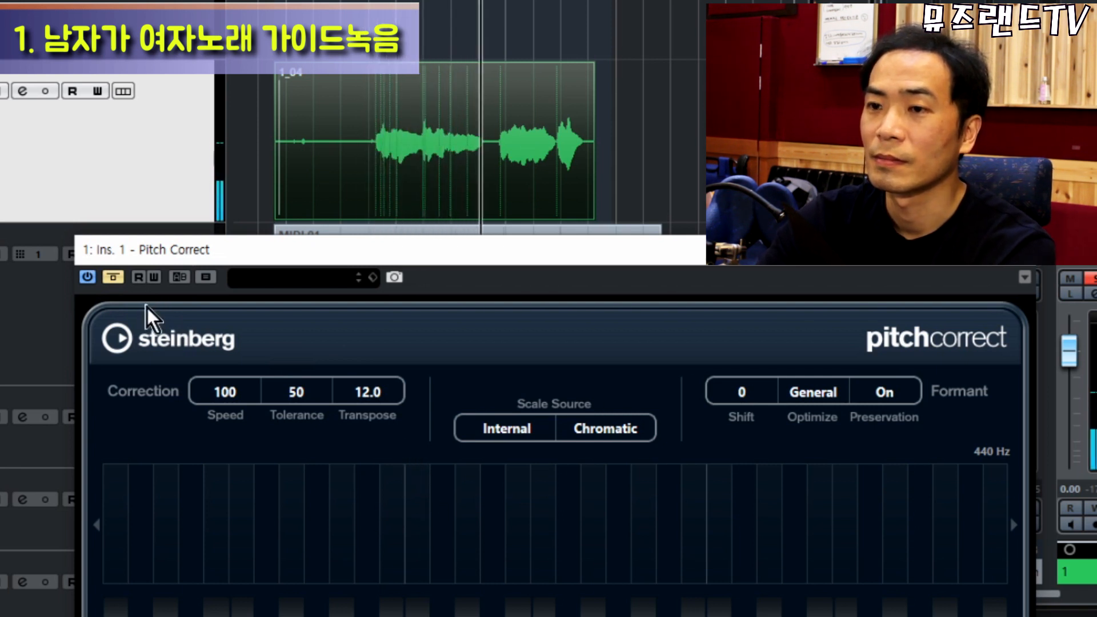
left_click(113, 277)
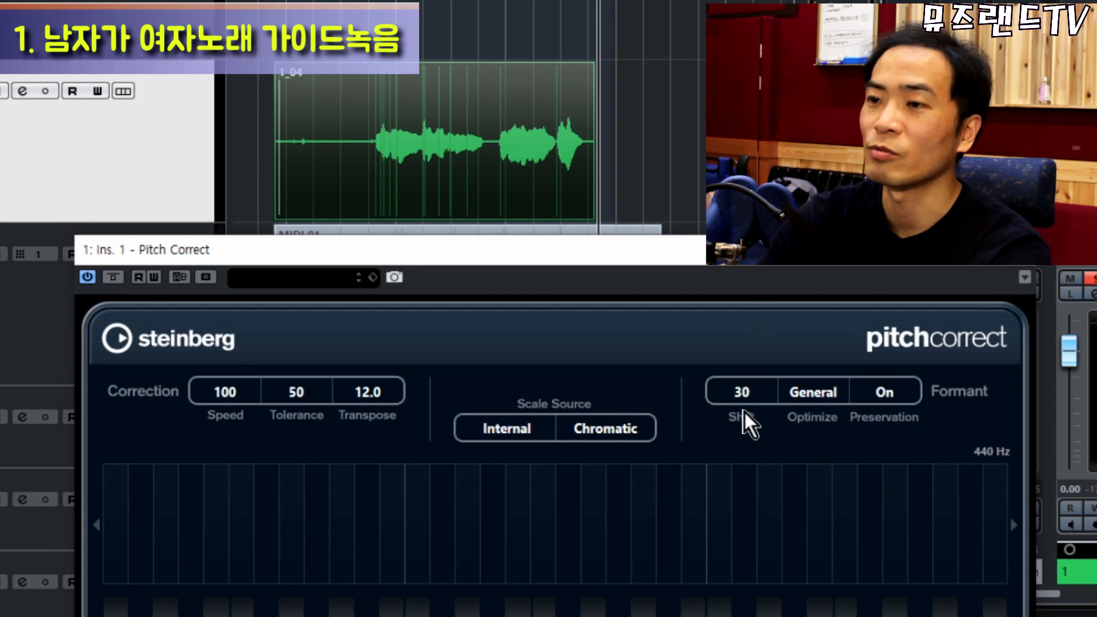
Compare the vocal playback with Formant Shift at 30, 0 and -31.
key("space")
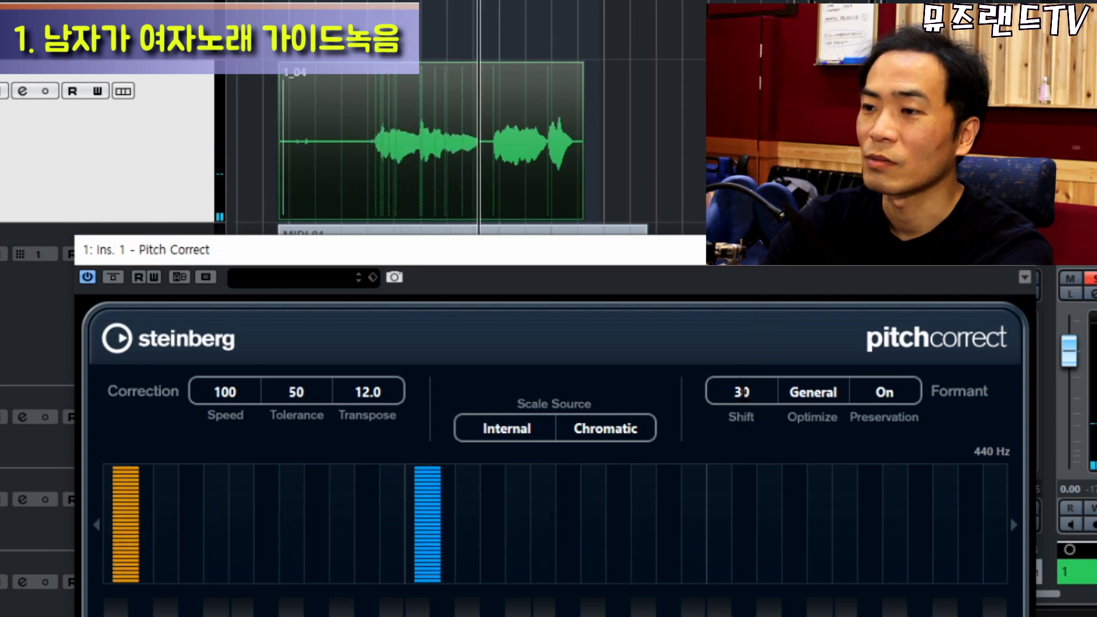
left_click(746, 392)
type("0")
key("Return")
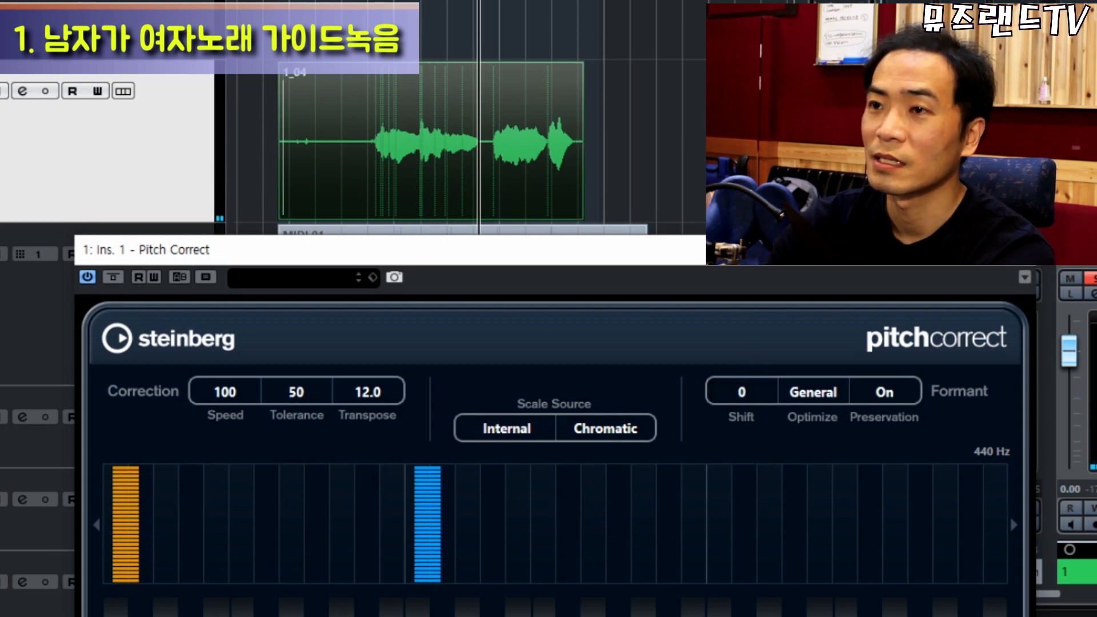
key("space")
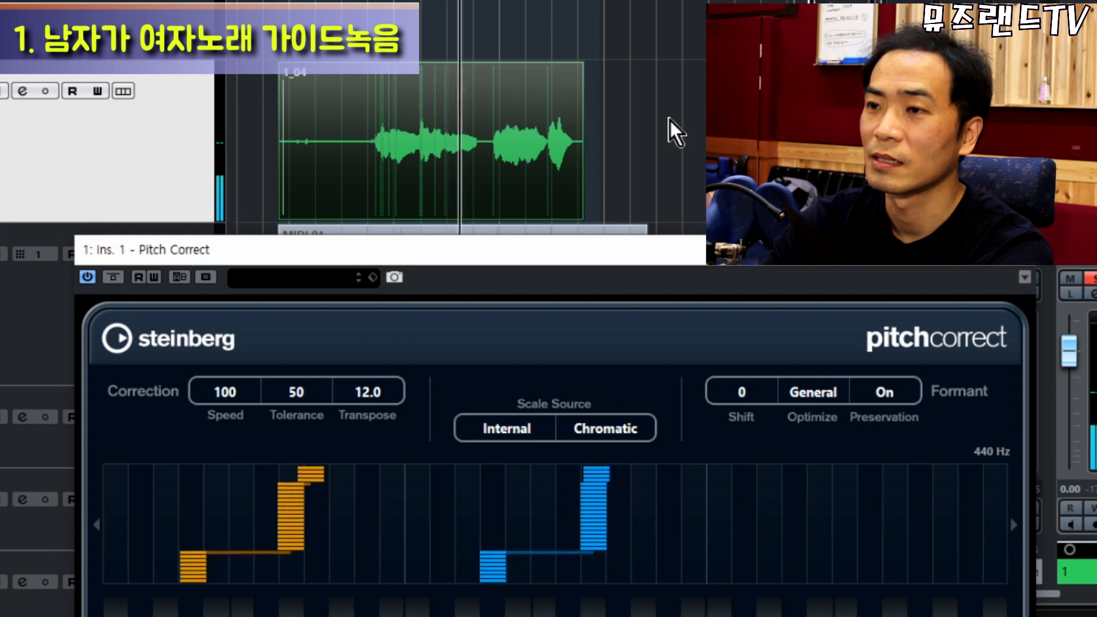
key("space")
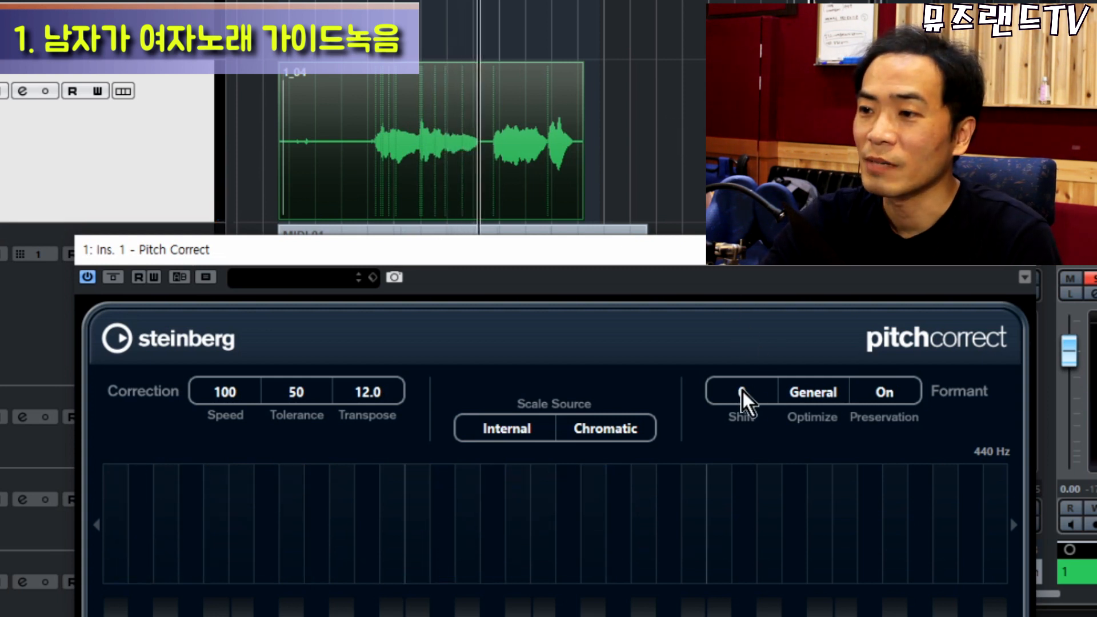
left_click_drag(742, 389, 759, 485)
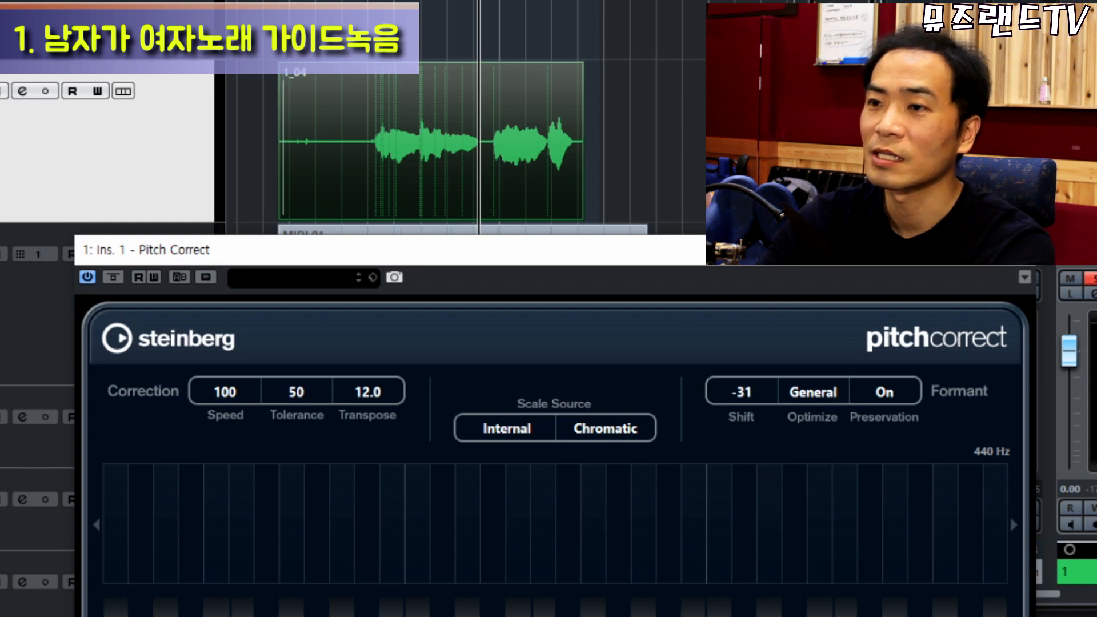
key("space")
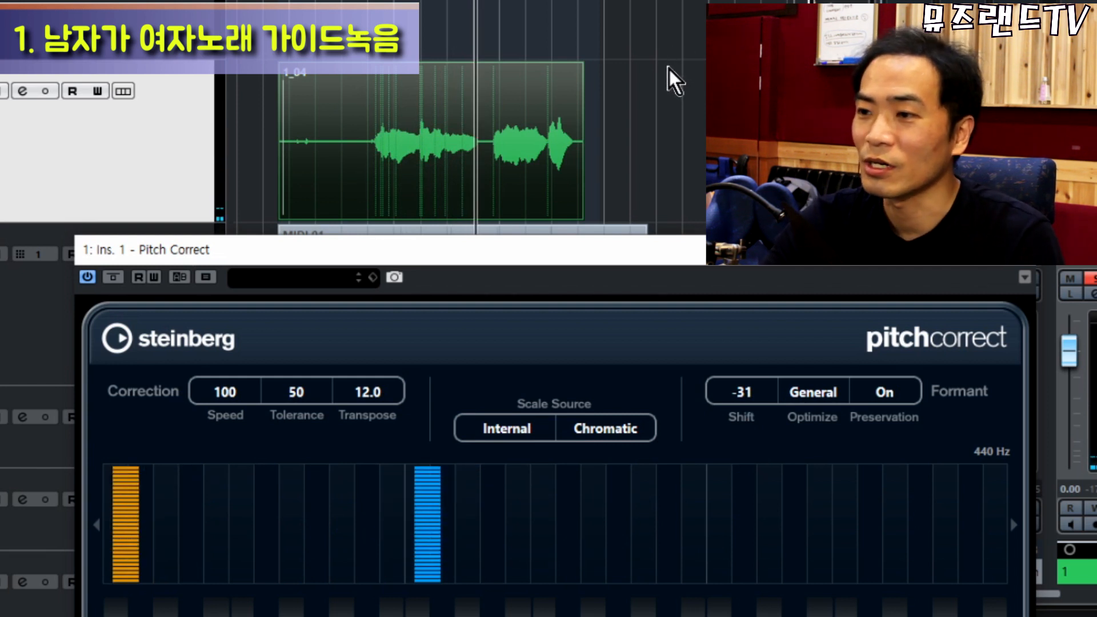
Set the Formant Shift to 15 and the formant Optimize option to Female.
left_click_drag(741, 393, 737, 254)
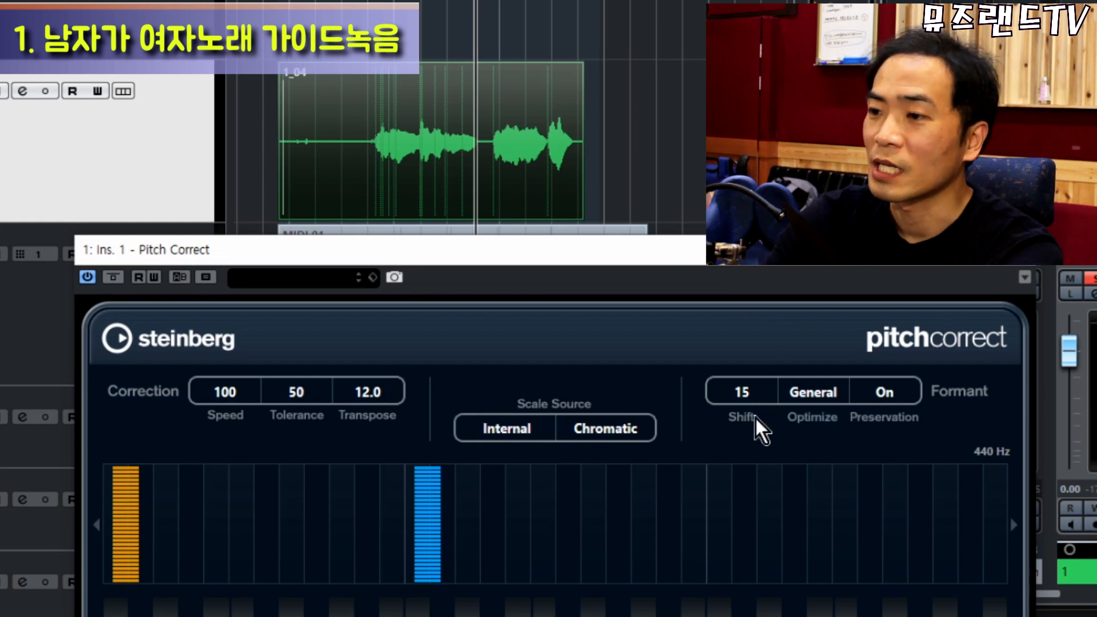
left_click(818, 392)
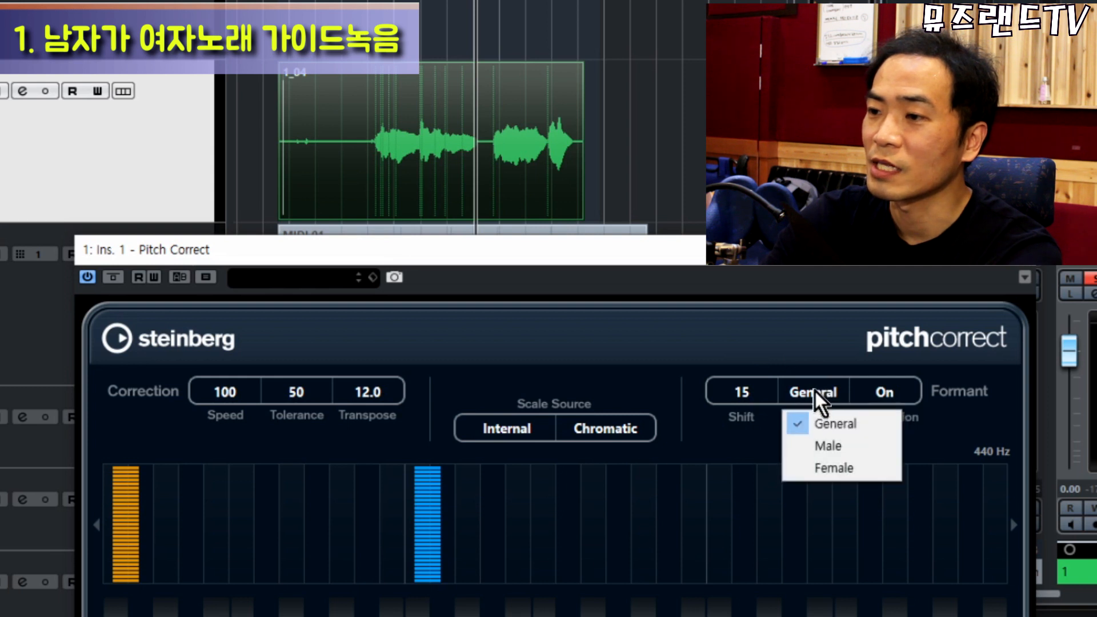
left_click(817, 469)
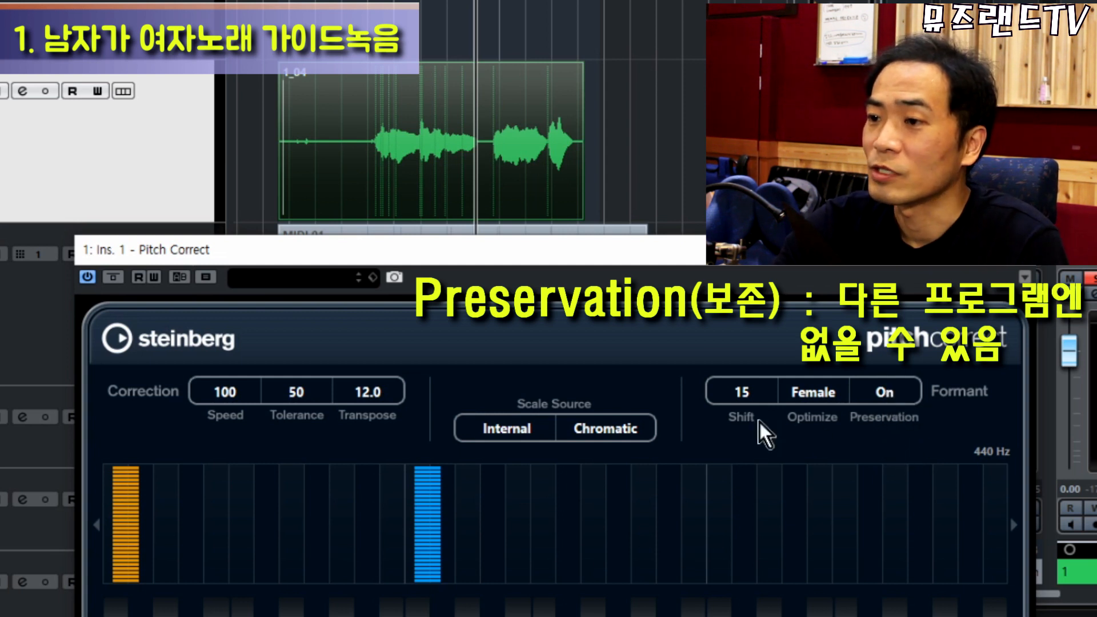
left_click_drag(751, 386, 759, 268)
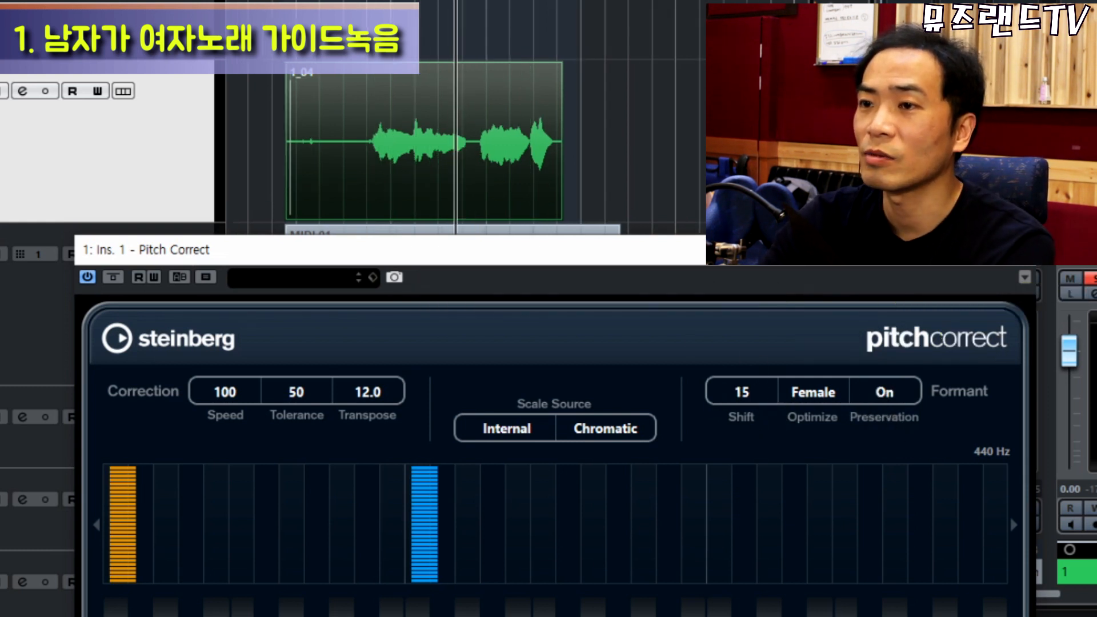
Compare the vocal playback with formant Preservation on and off, and turn Preservation back on.
left_click(372, 2)
key("space")
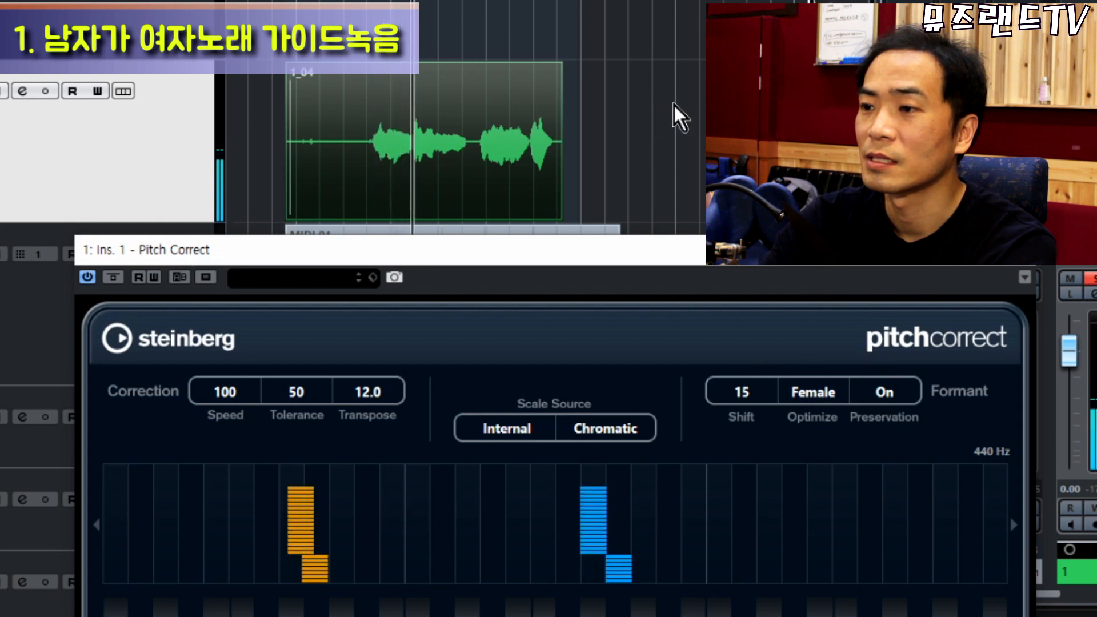
left_click(892, 393)
left_click(362, 1)
key("space")
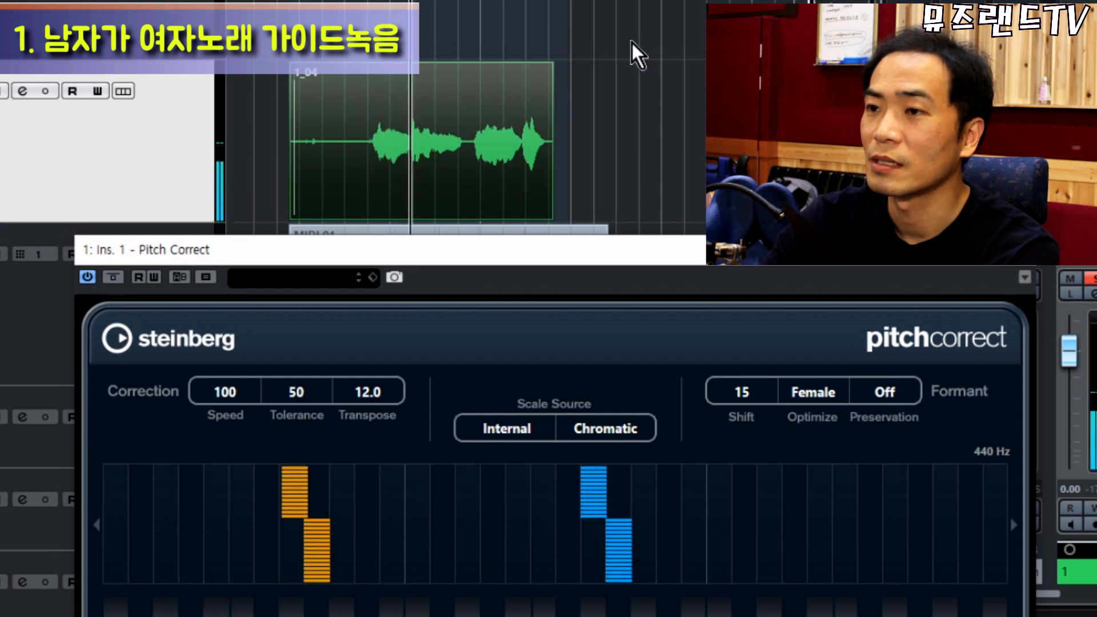
key("space")
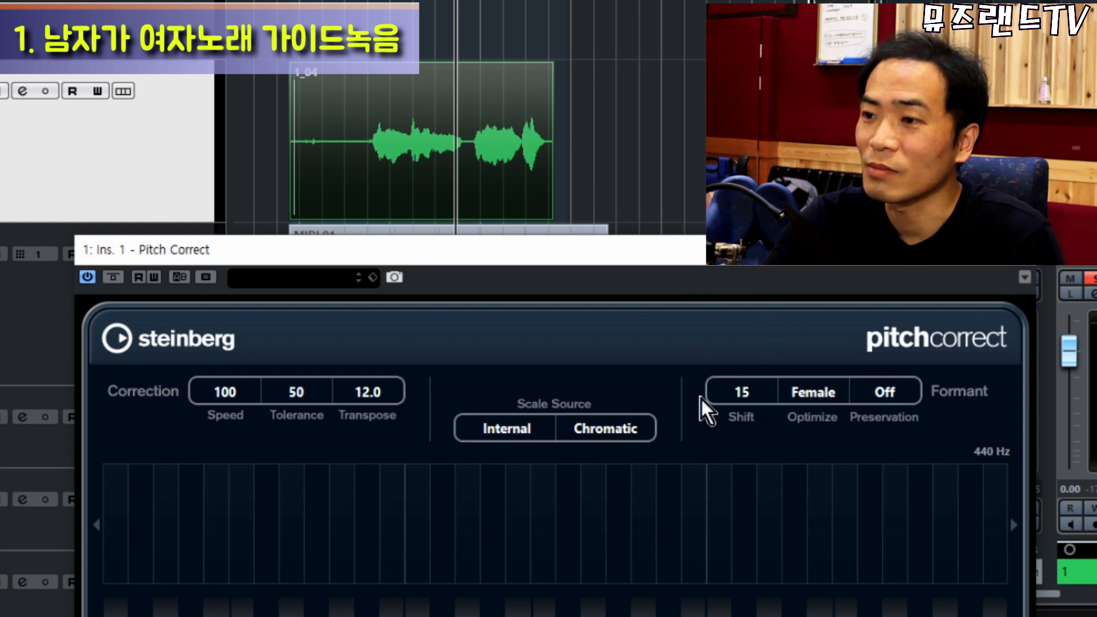
left_click(891, 393)
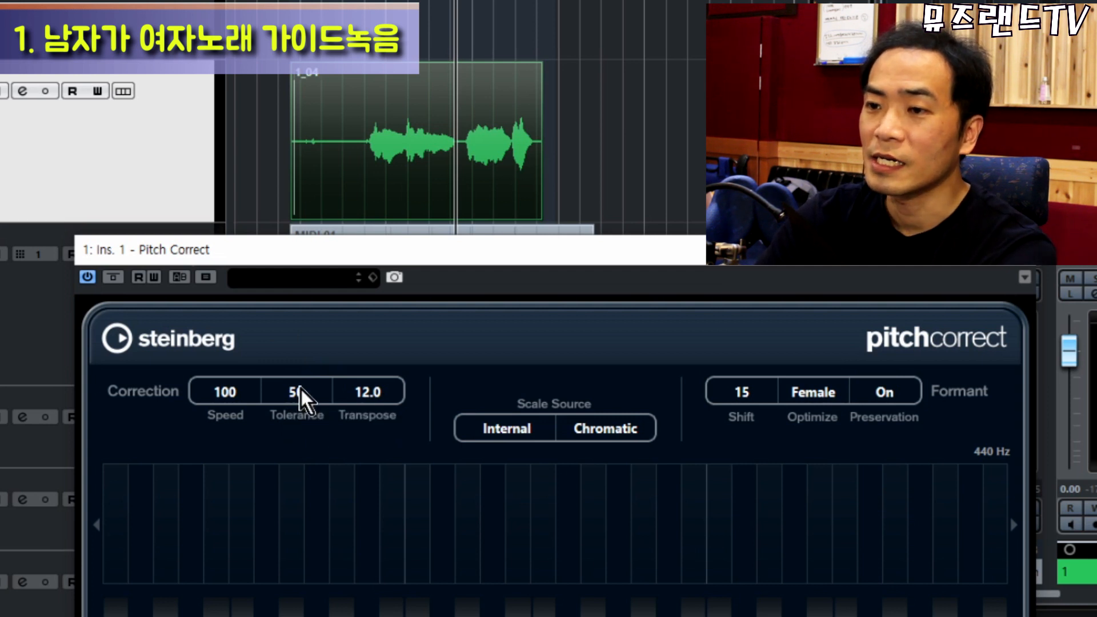
Play the vocal with Tolerance at 0 for comparison, and set Tolerance to 100.
key("space")
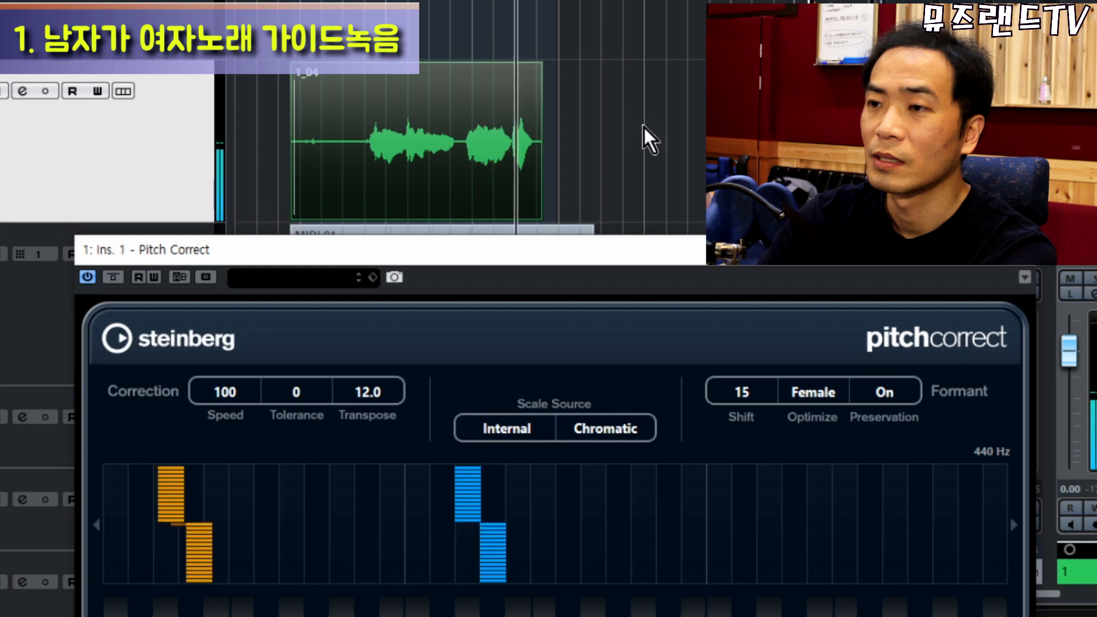
key("space")
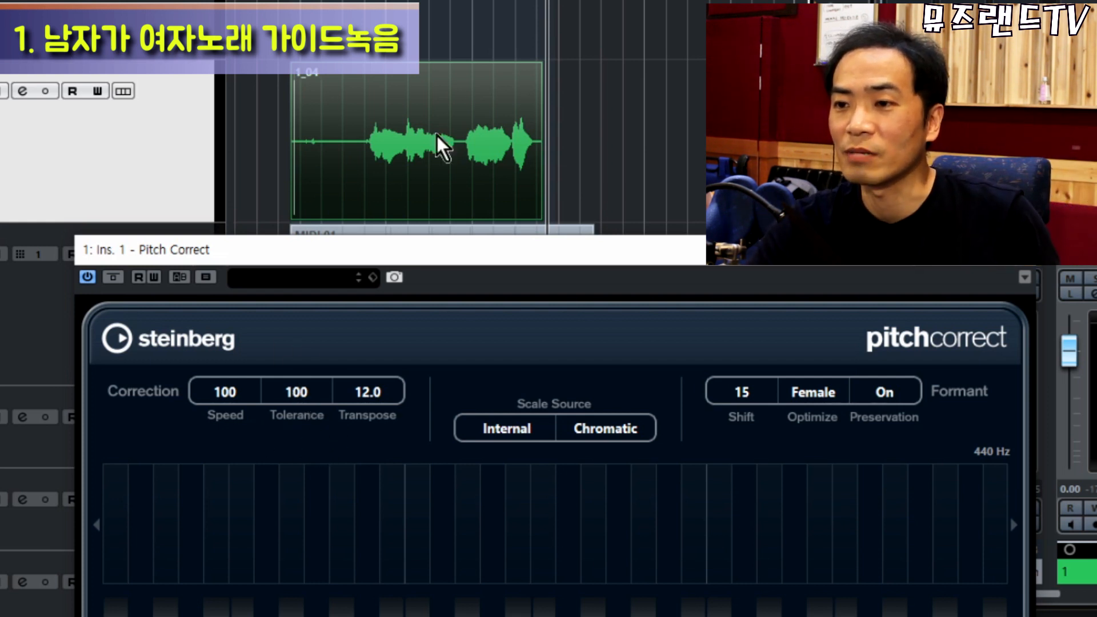
Play the male vocal with Tolerance at 100 for comparison, and lower the Tolerance to 85.
double_click(451, 1)
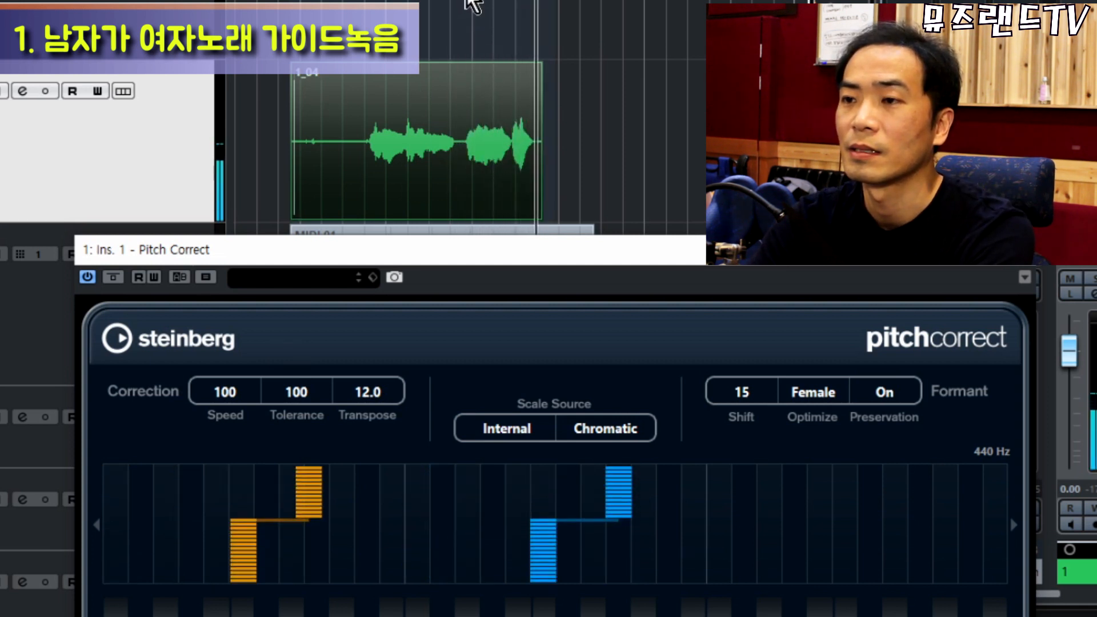
key("space")
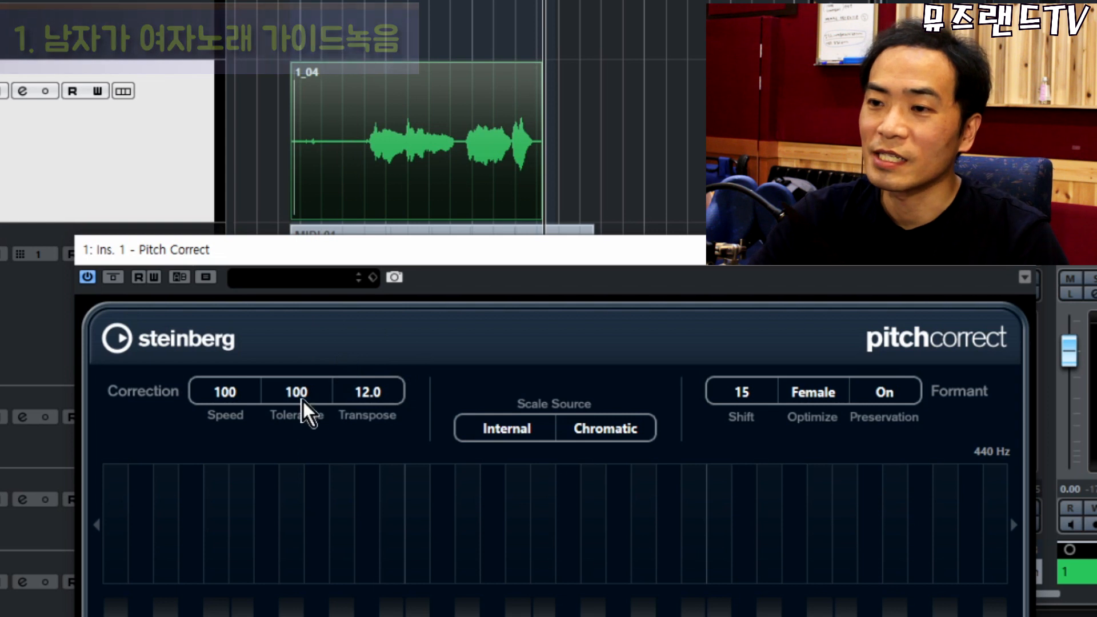
left_click_drag(300, 394, 300, 412)
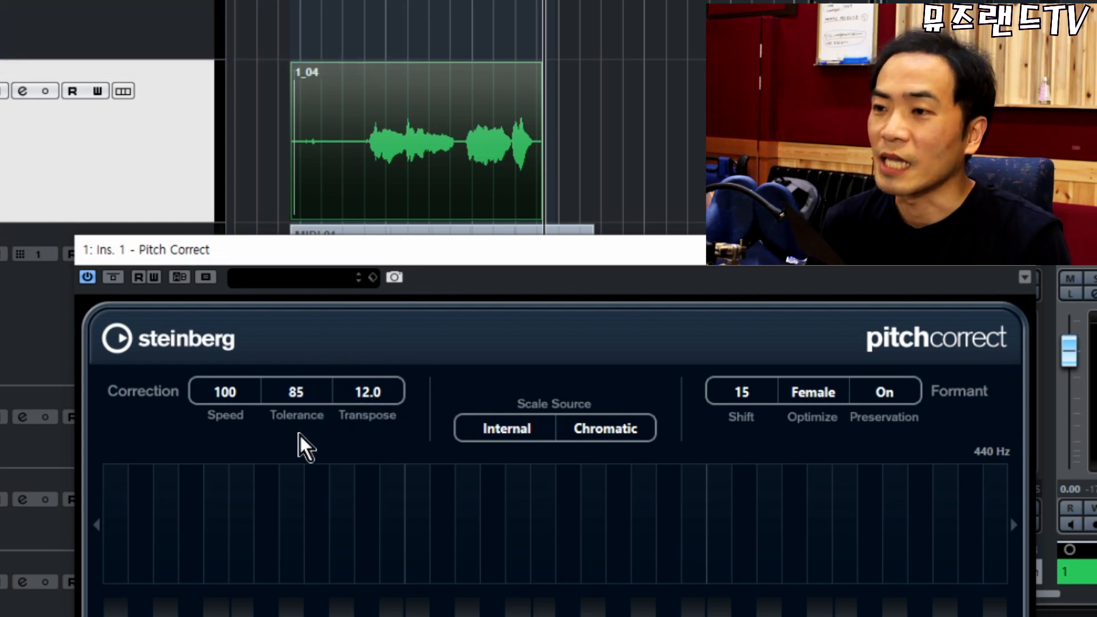
left_click_drag(300, 477, 296, 536)
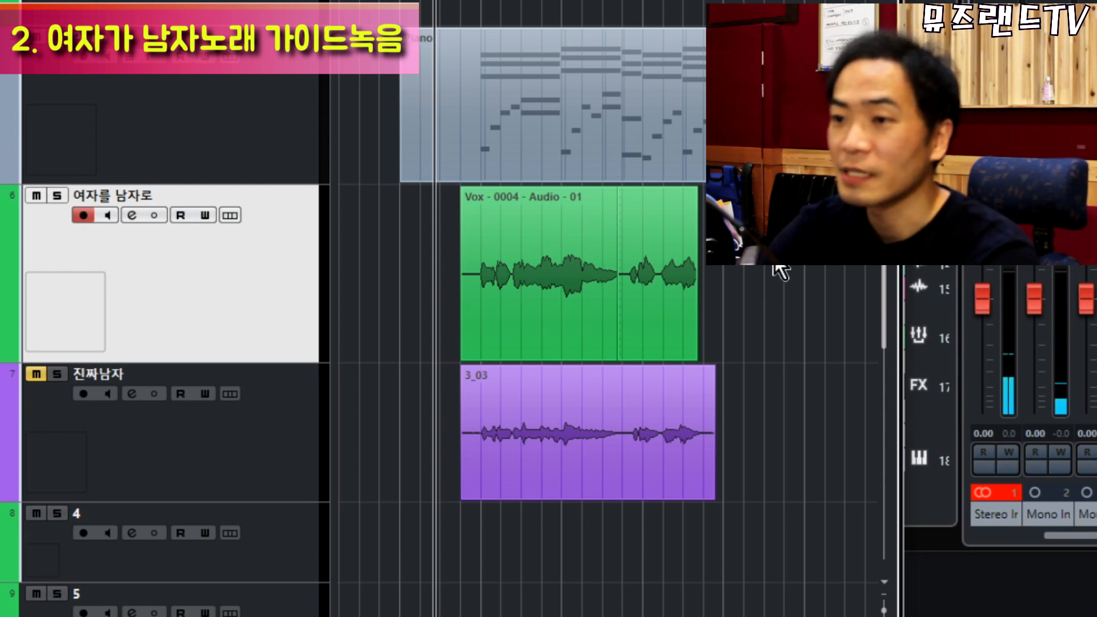
Play the original female vocal on track 여자를 남자로, open its Pitch Correct insert, and set Transpose to -12.
key("space")
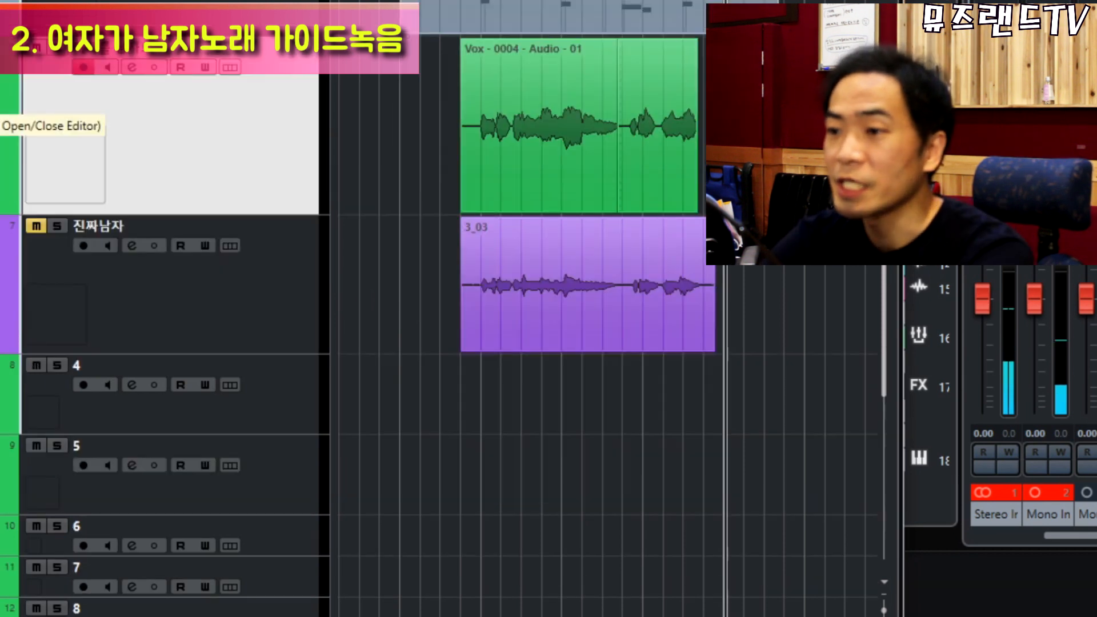
left_click(1, 91)
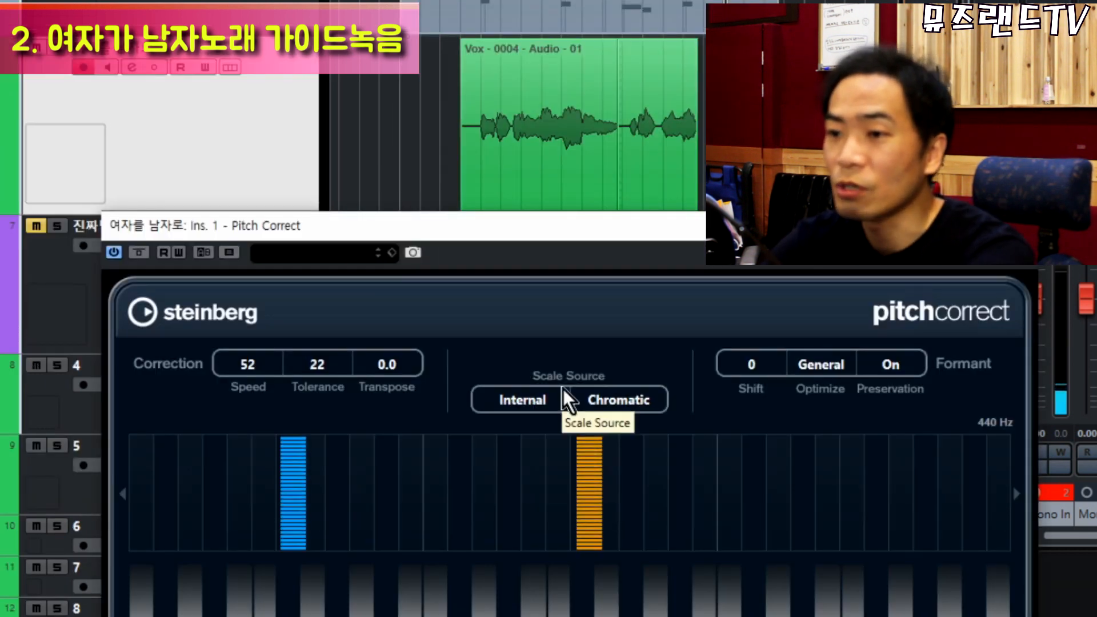
double_click(390, 365)
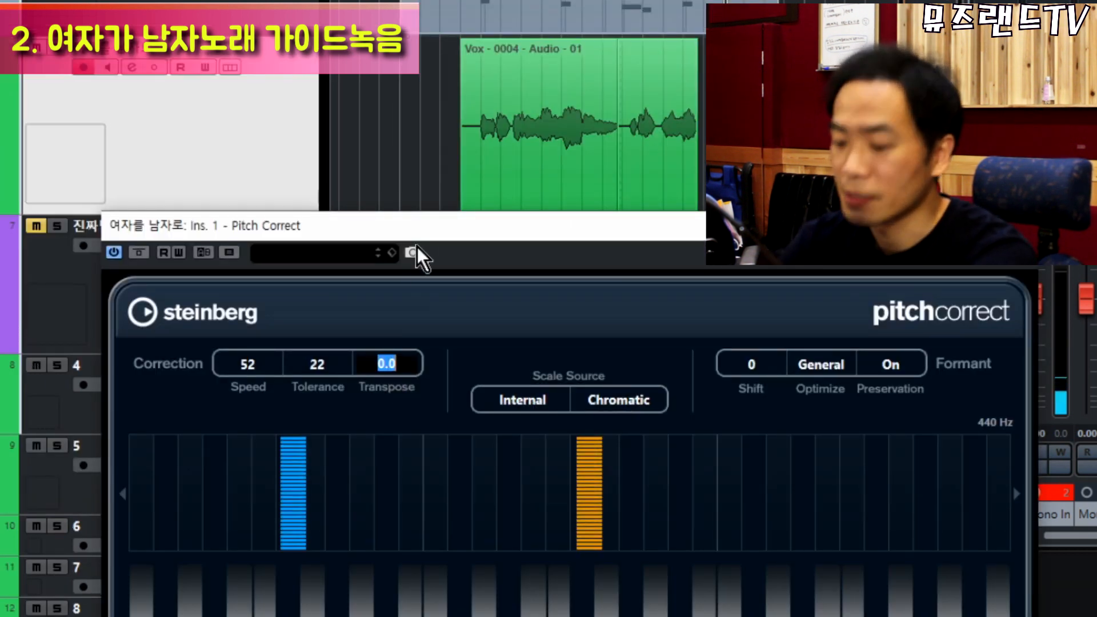
type("-12")
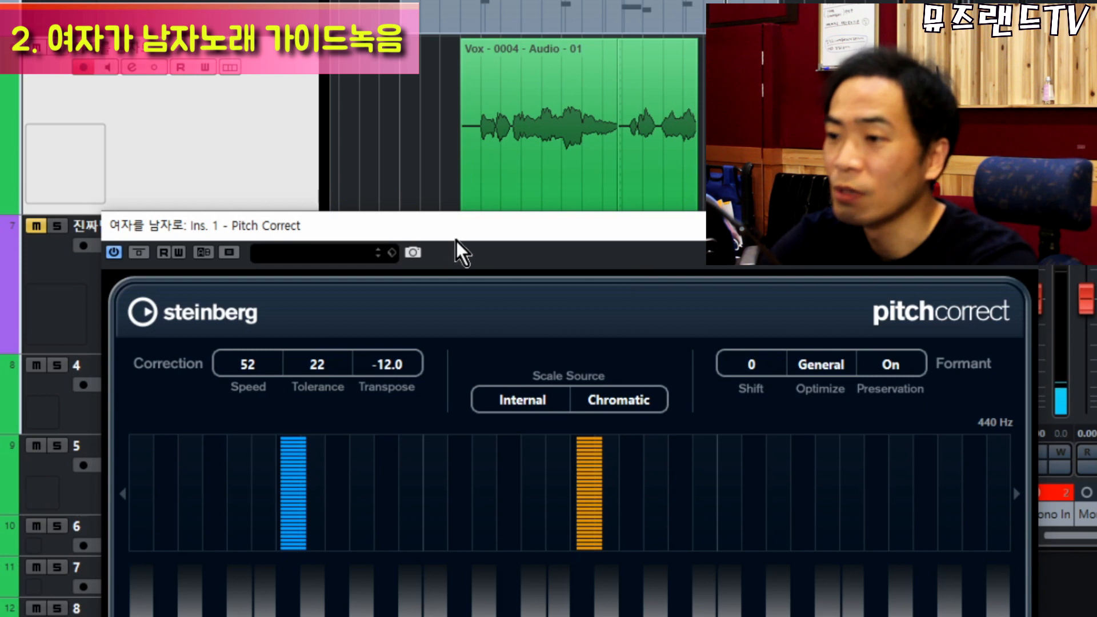
Set the formant Optimize option to Male and the Formant Shift to -3, comparing the vocal playback at lower shift values.
left_click(823, 364)
left_click(844, 402)
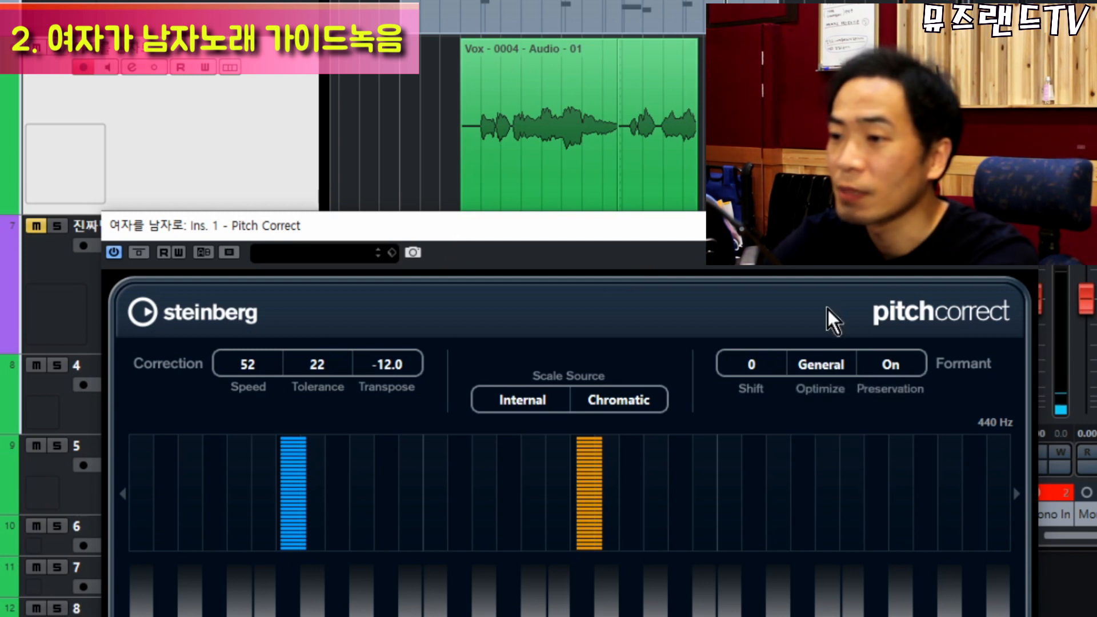
left_click(822, 366)
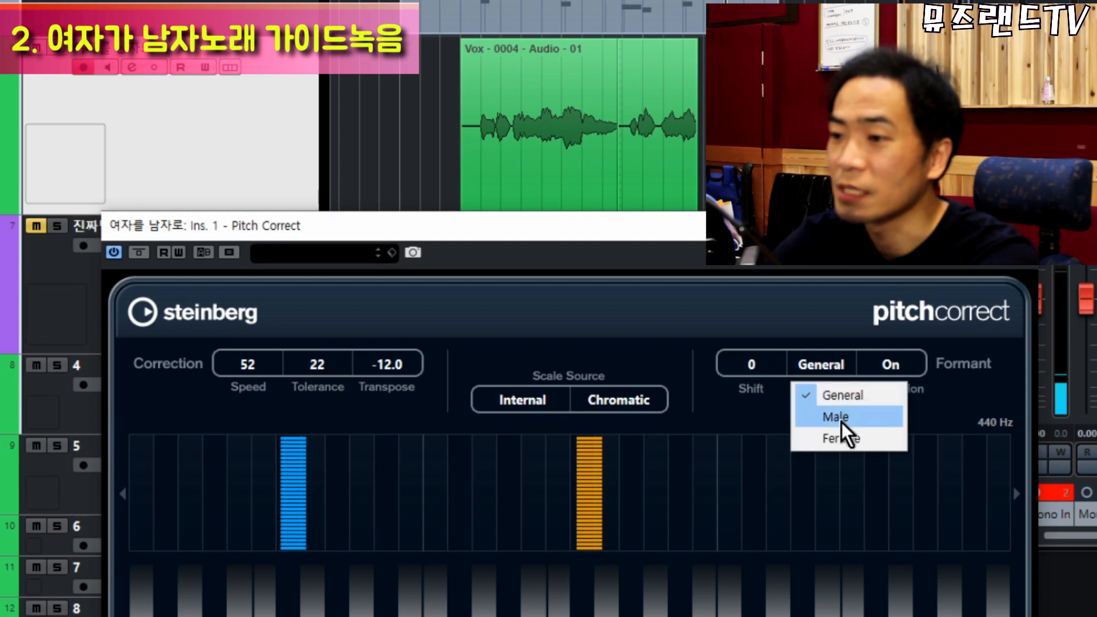
left_click(842, 419)
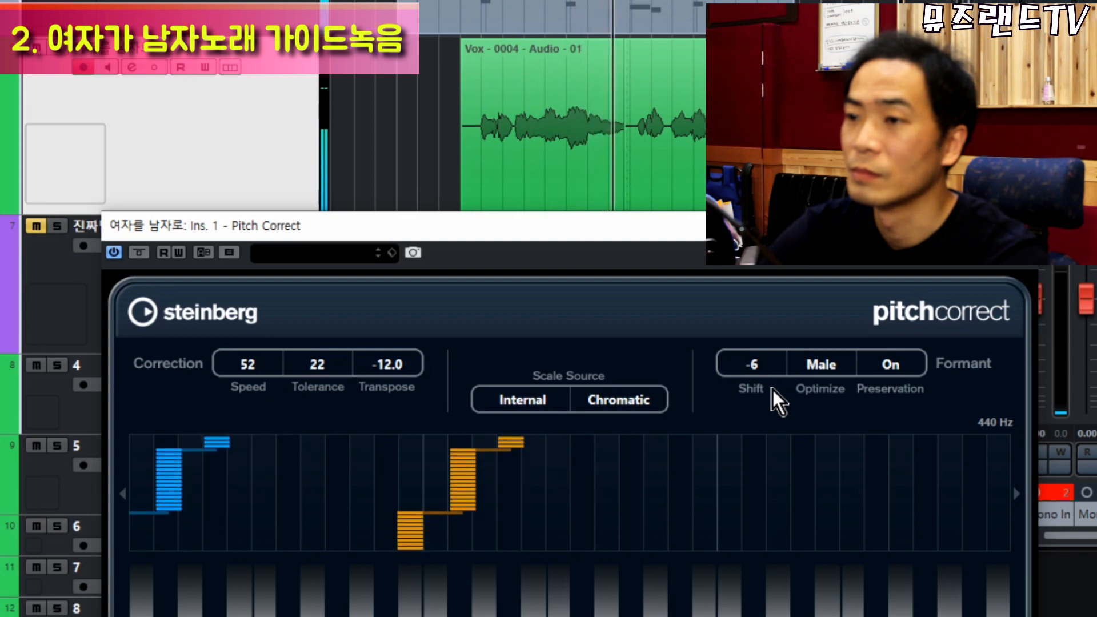
key("space")
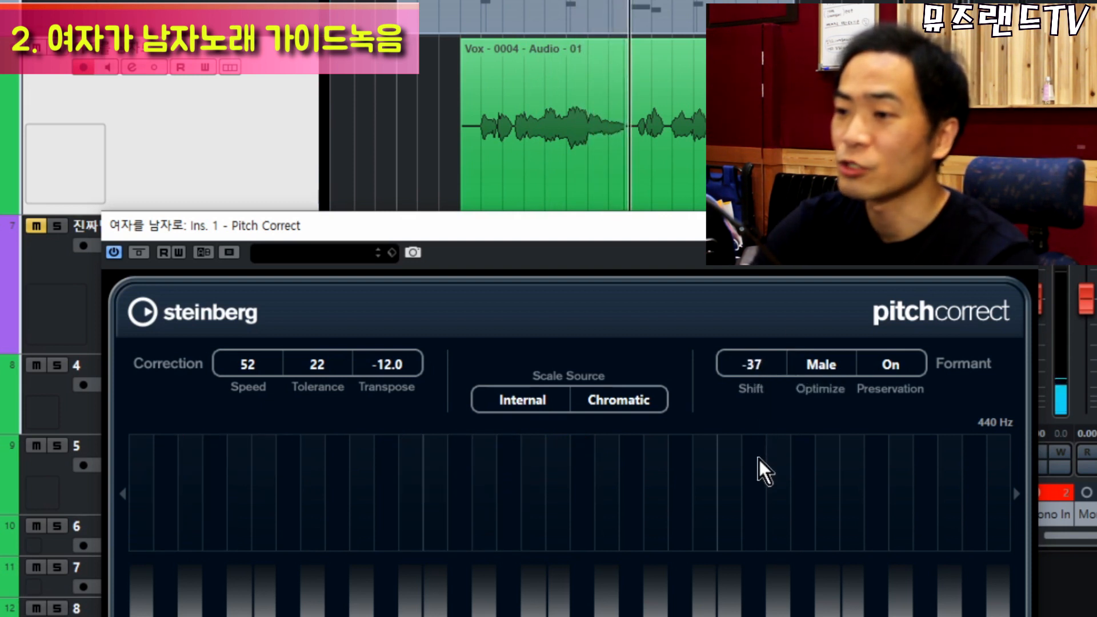
left_click_drag(758, 459, 759, 356)
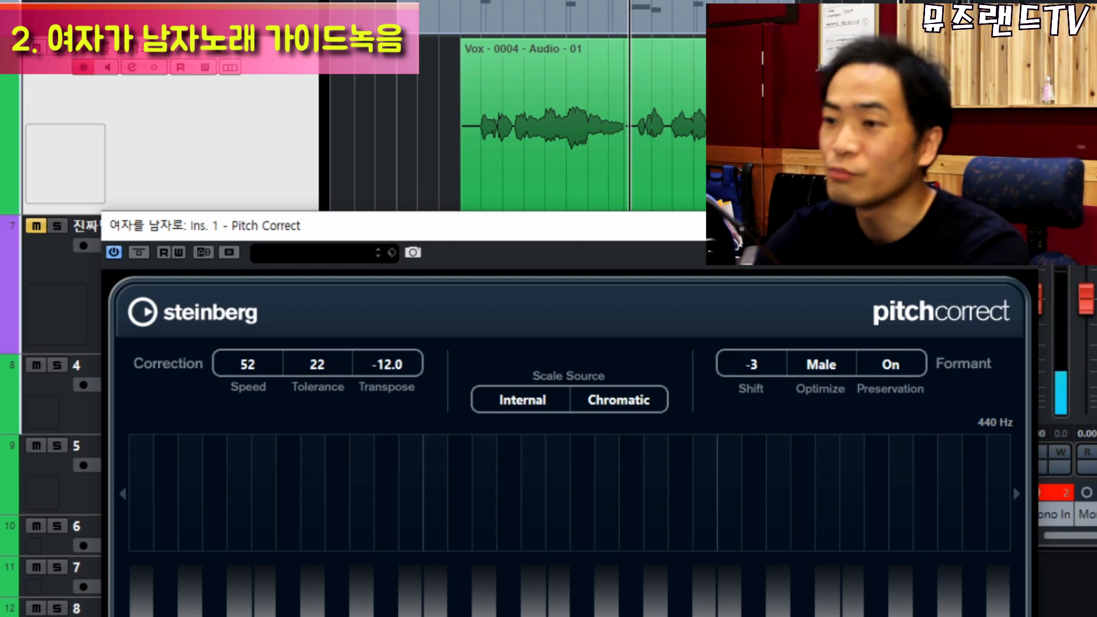
Close the Pitch Correct window and unmute the 진짜남자 track to play the real male vocal for comparison.
left_click(1018, 225)
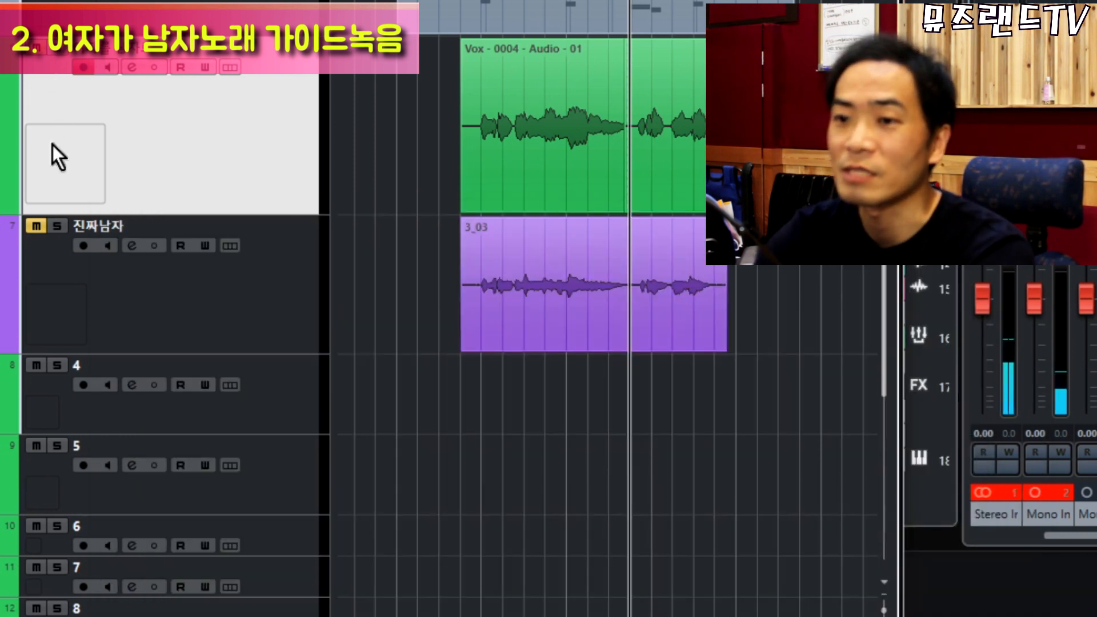
left_click(35, 227)
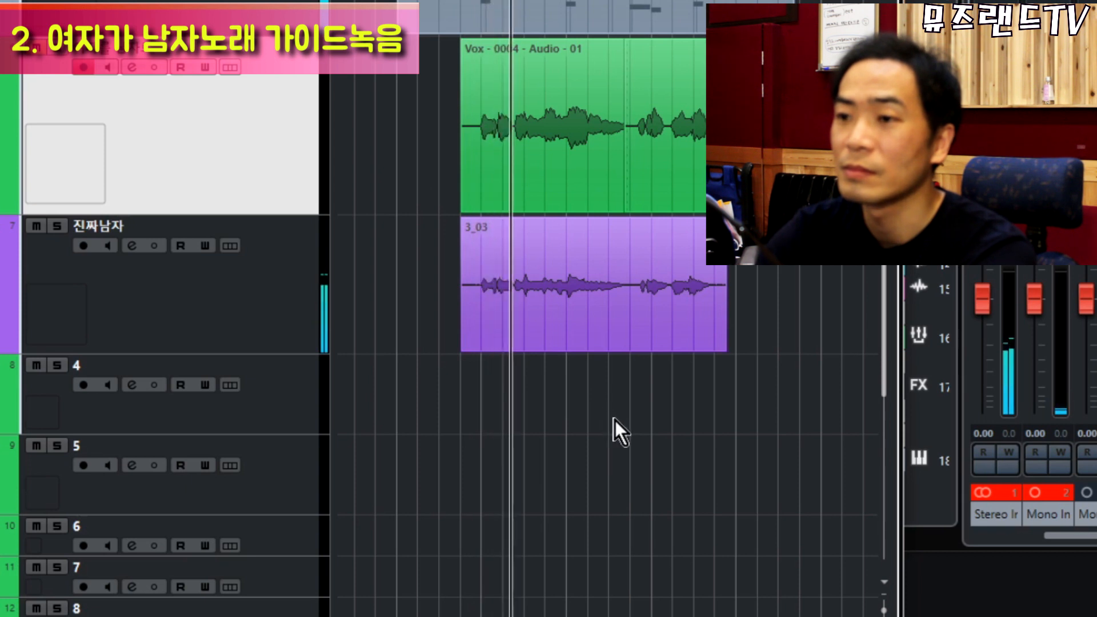